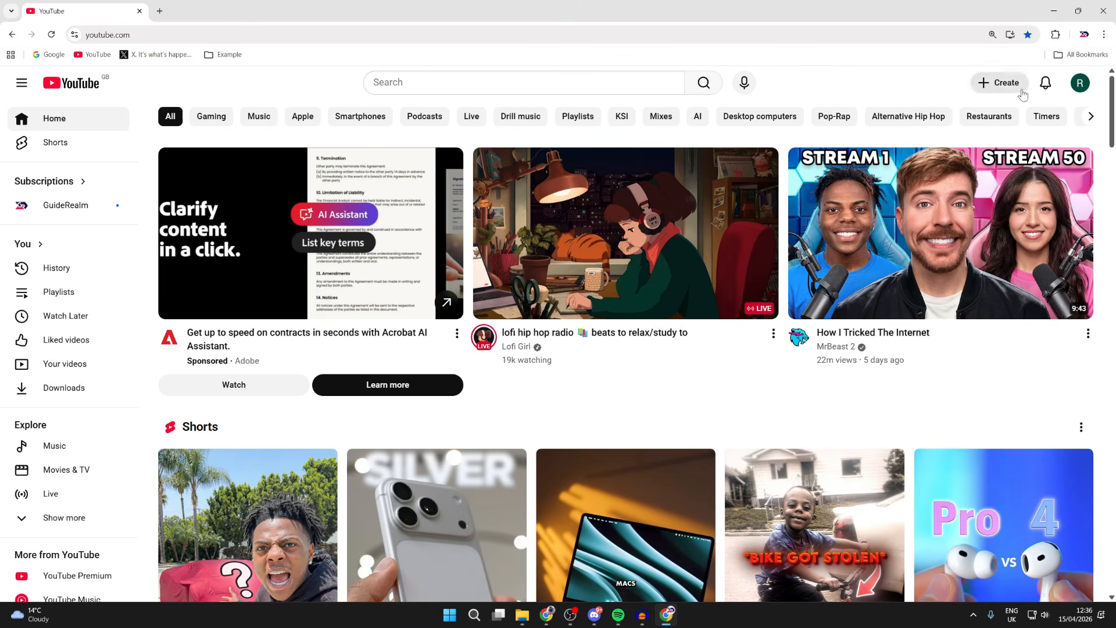
Step: Start creating a new channel from the account settings' channel list and look through the profile picture sources without choosing one
click(1080, 84)
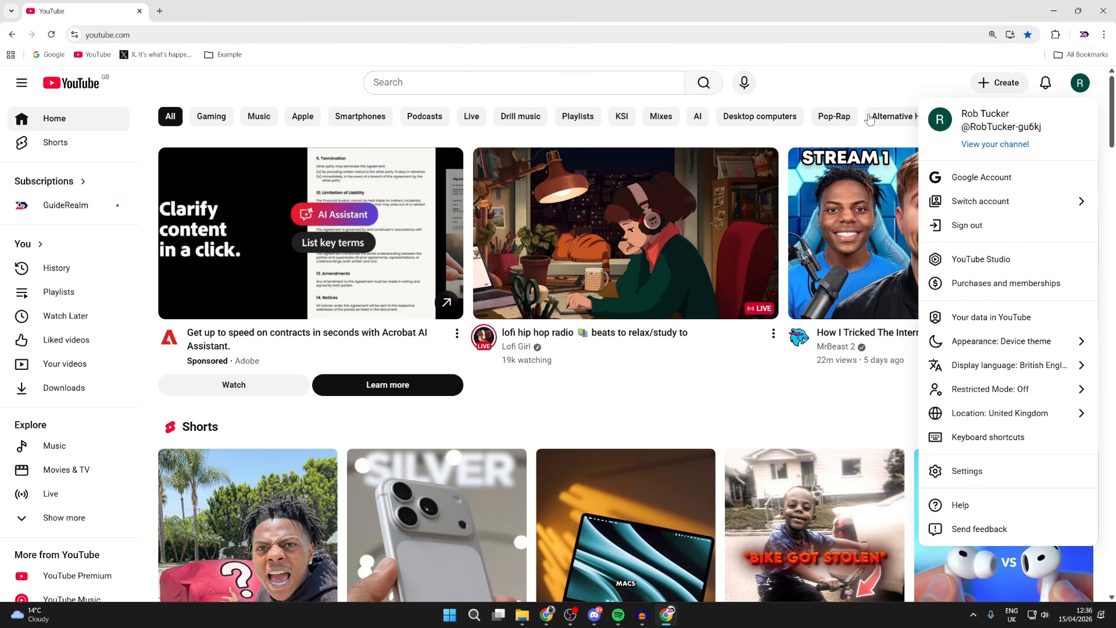
click(881, 96)
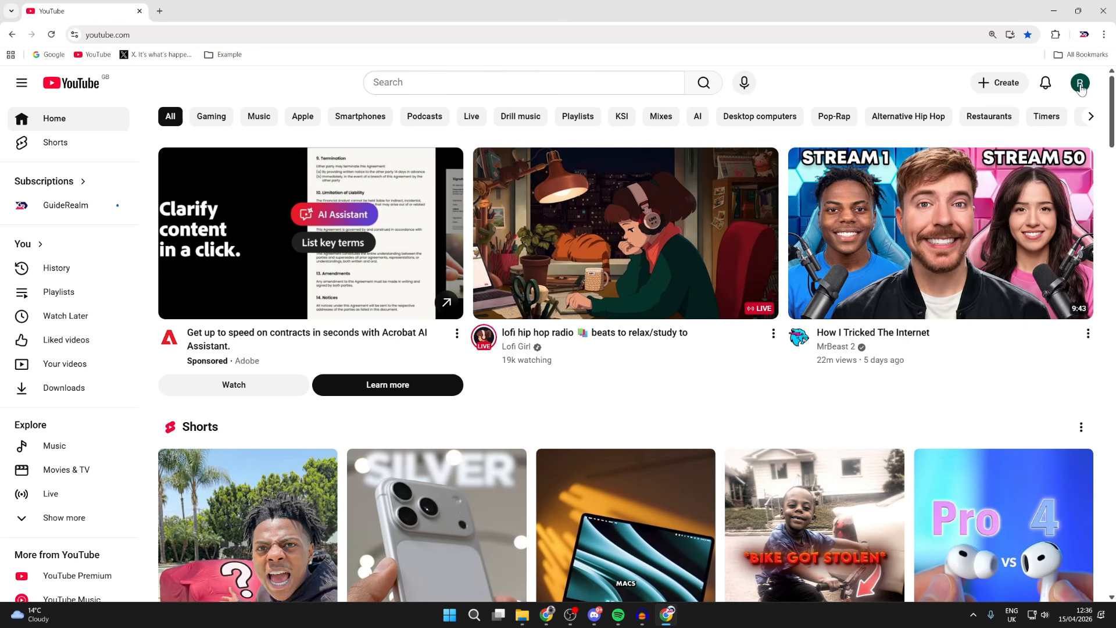
click(1080, 85)
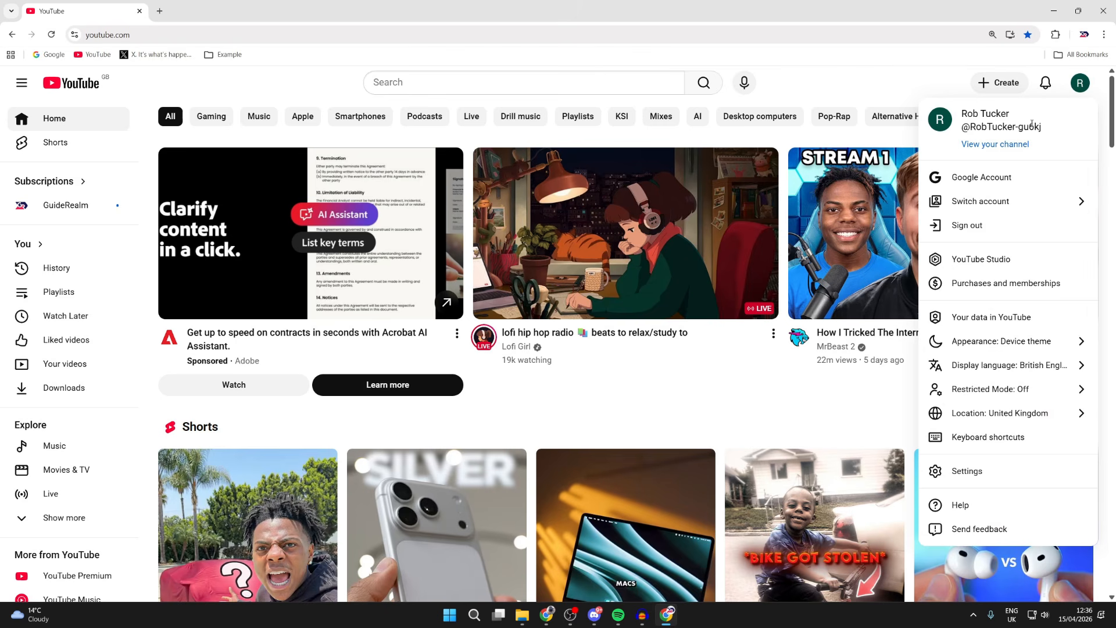
click(1047, 478)
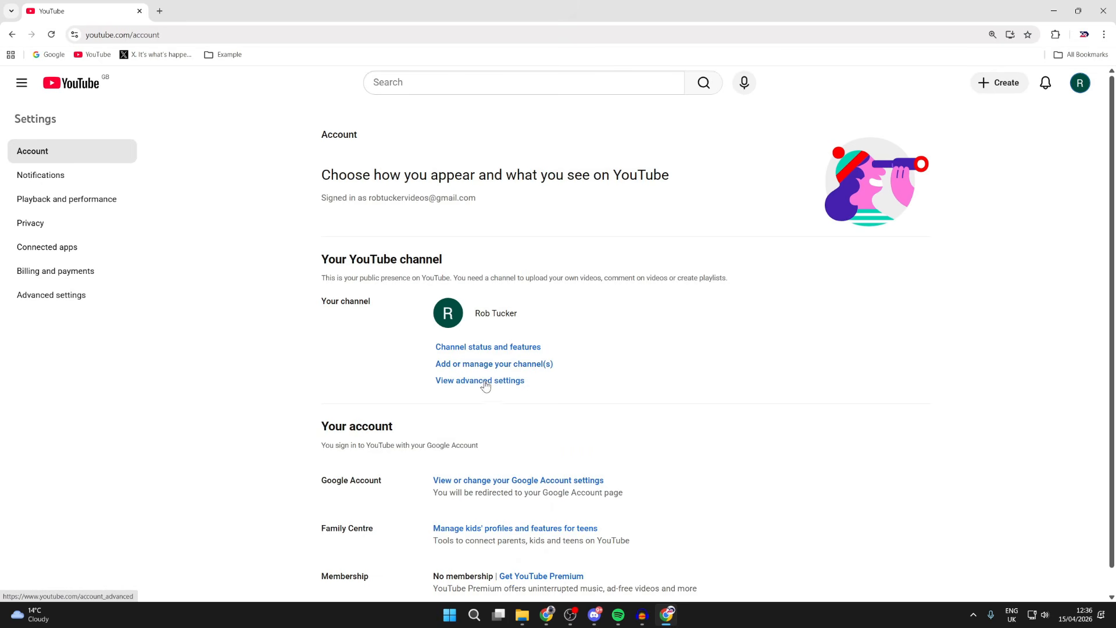
click(455, 370)
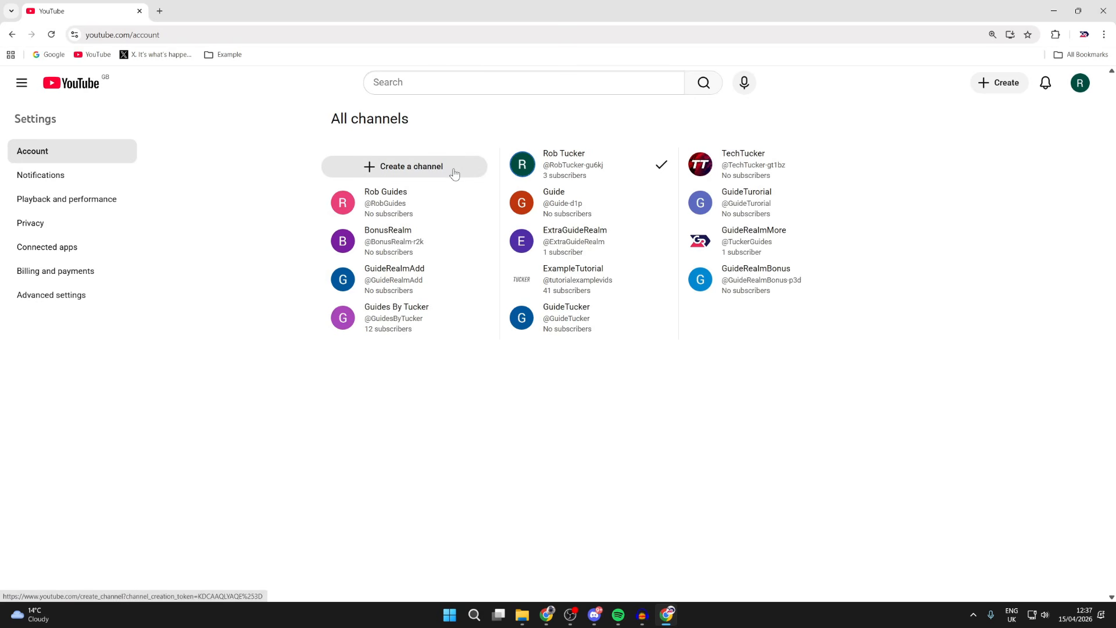
click(428, 168)
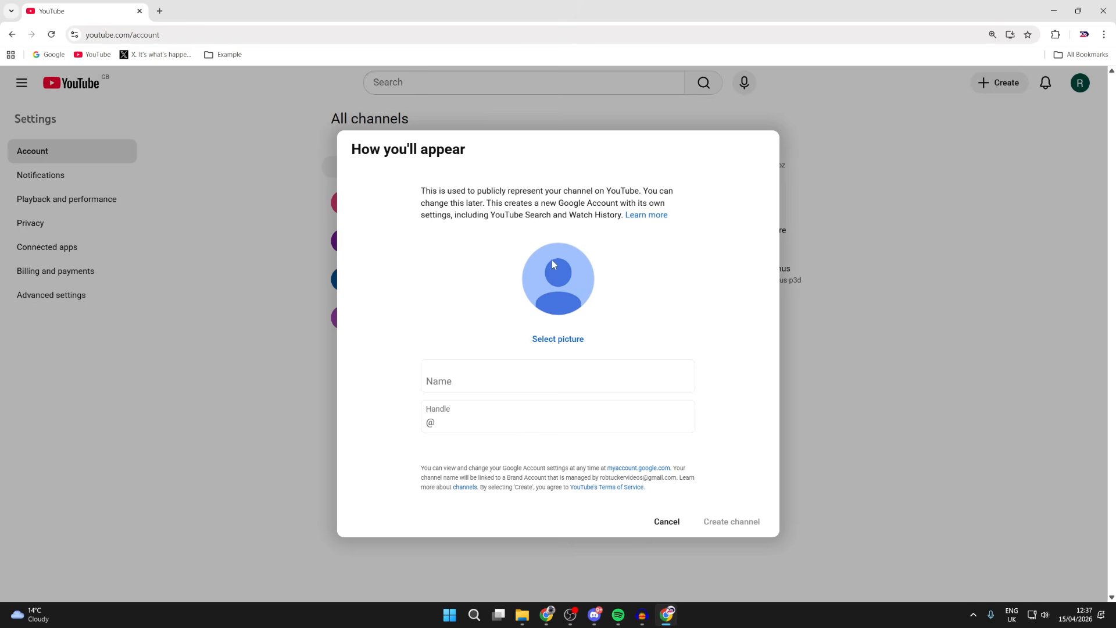
click(559, 340)
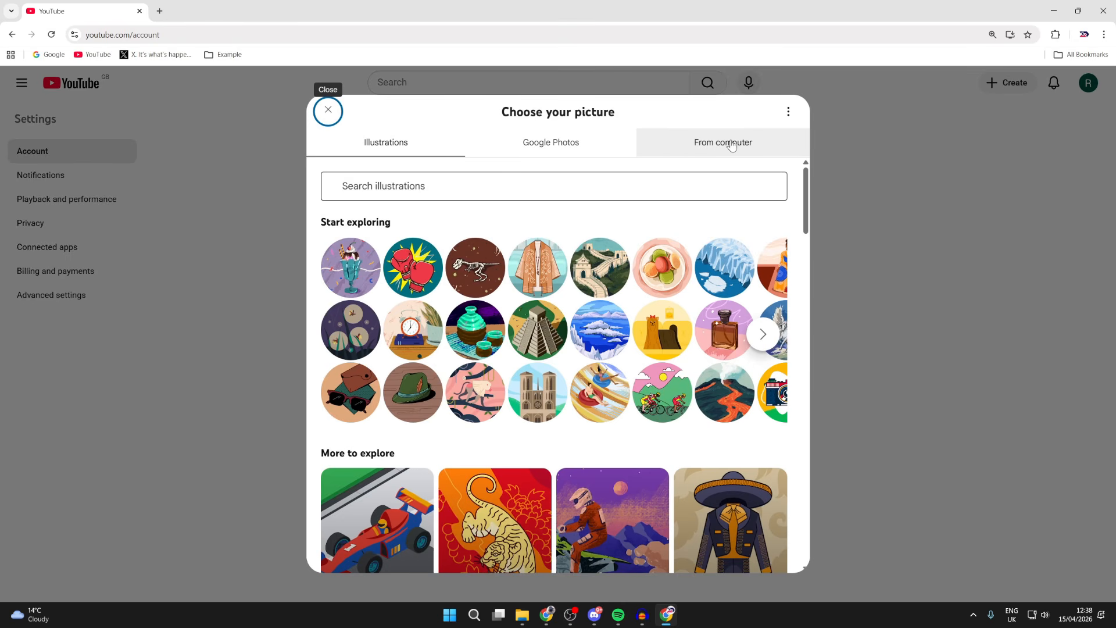
click(324, 116)
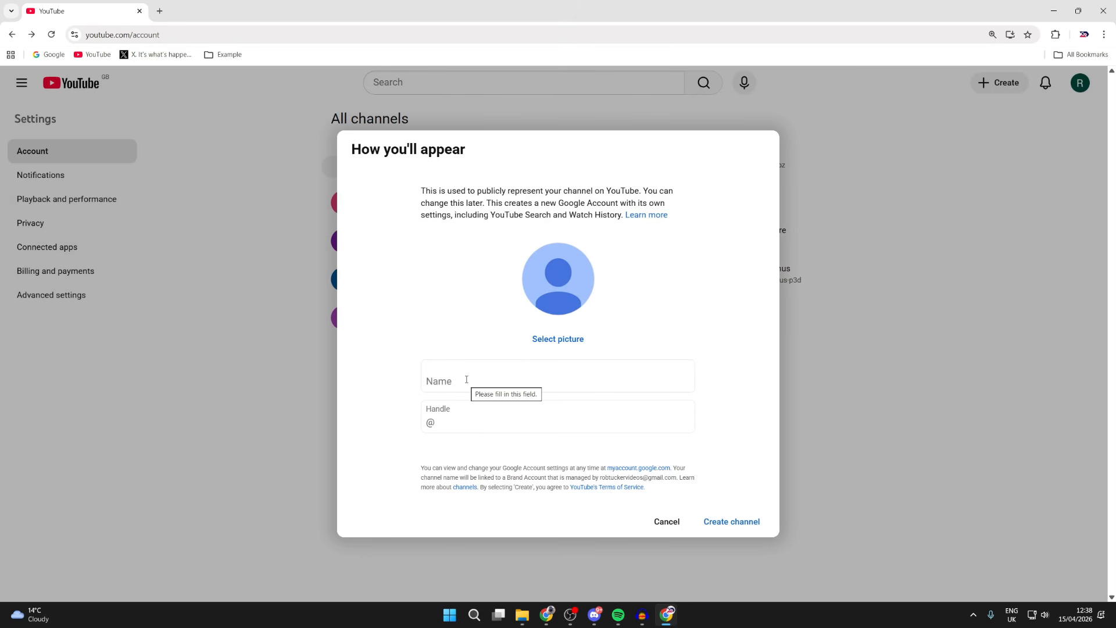
Step: Look up the guiderealm channel in a separate tab, examine its name and handle, and return to the channel creation form
click(159, 11)
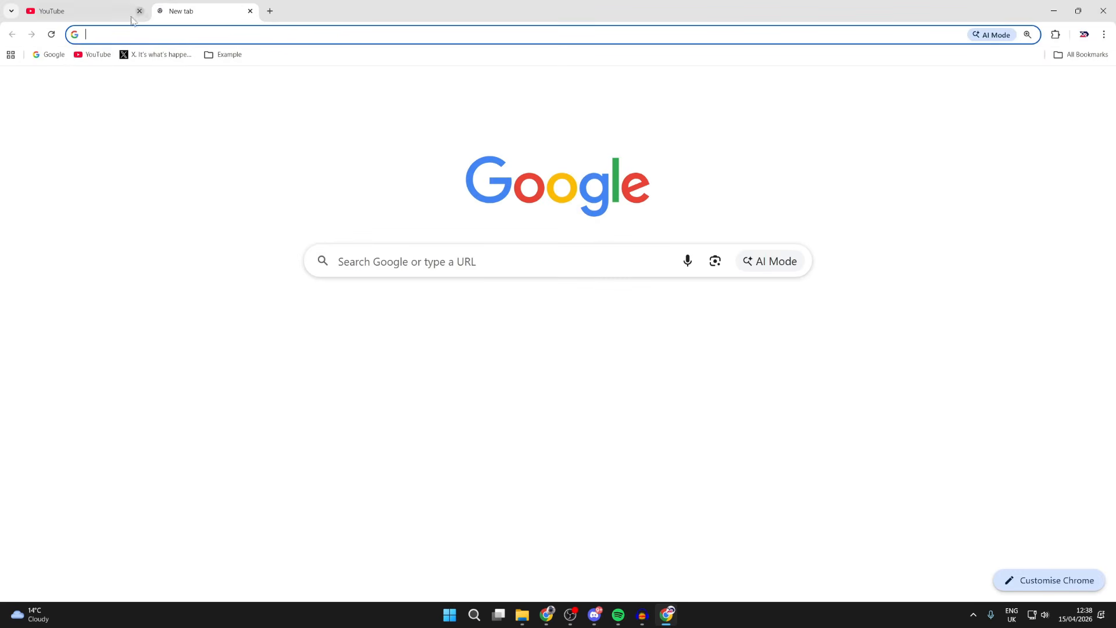
click(92, 54)
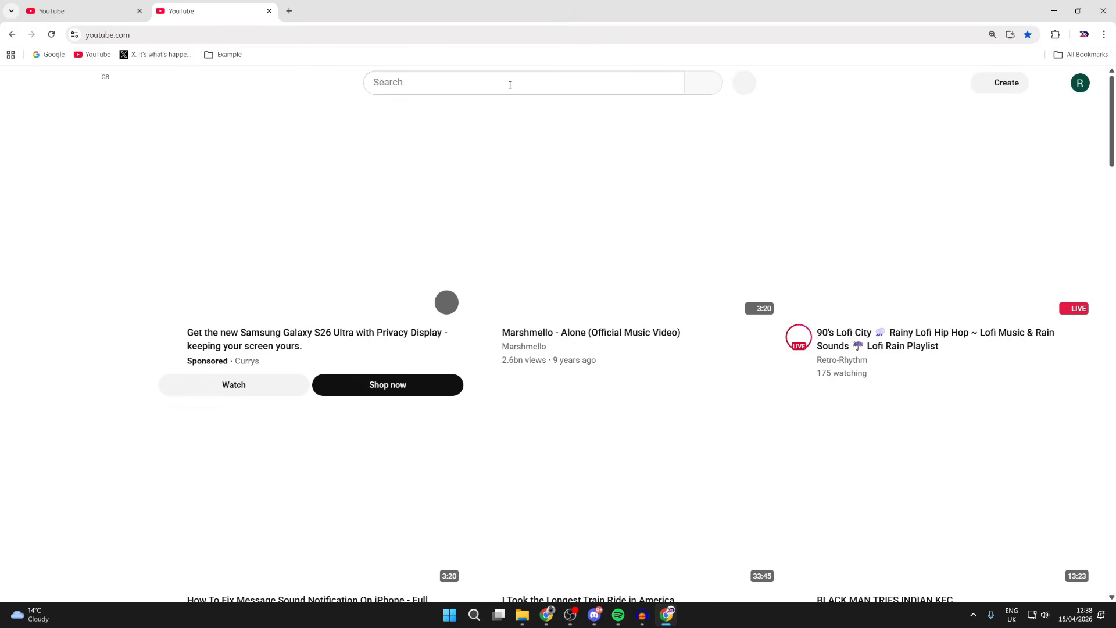
click(514, 84)
text(guiderealm)
key(Return)
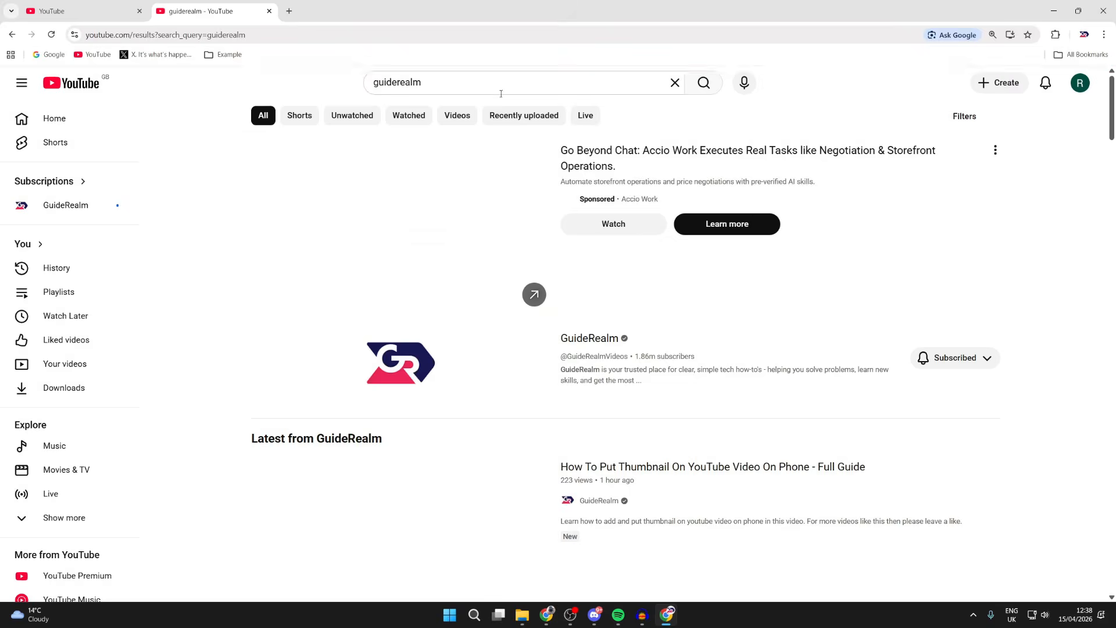
click(401, 361)
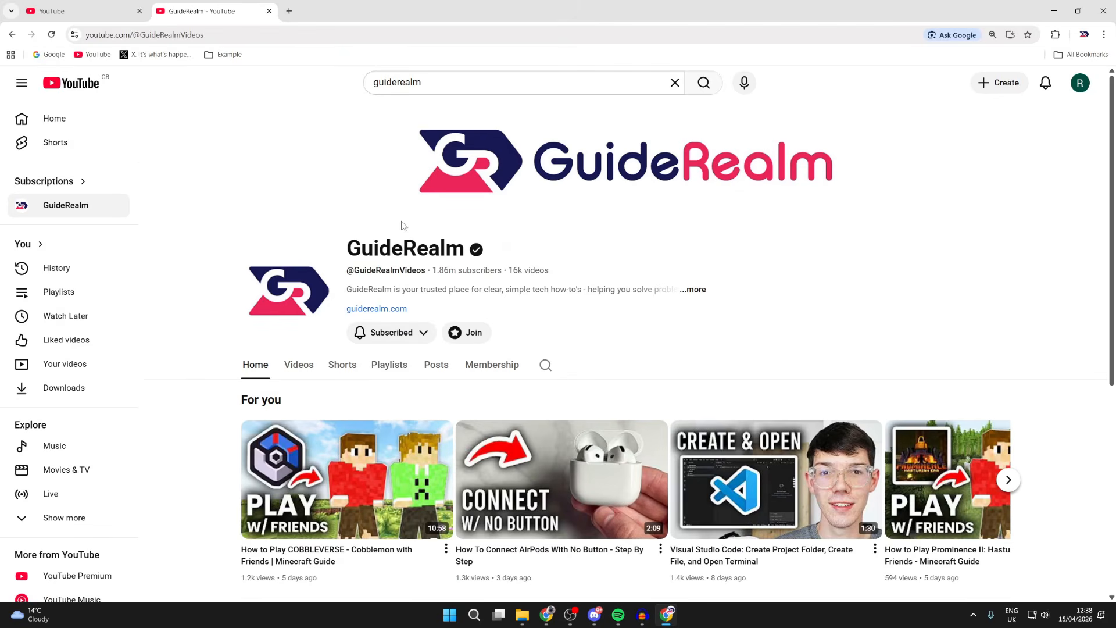
drag(463, 247, 427, 271)
click(428, 271)
click(82, 11)
Step: Try Tutorial as the new channel's name and clear the name again
click(465, 409)
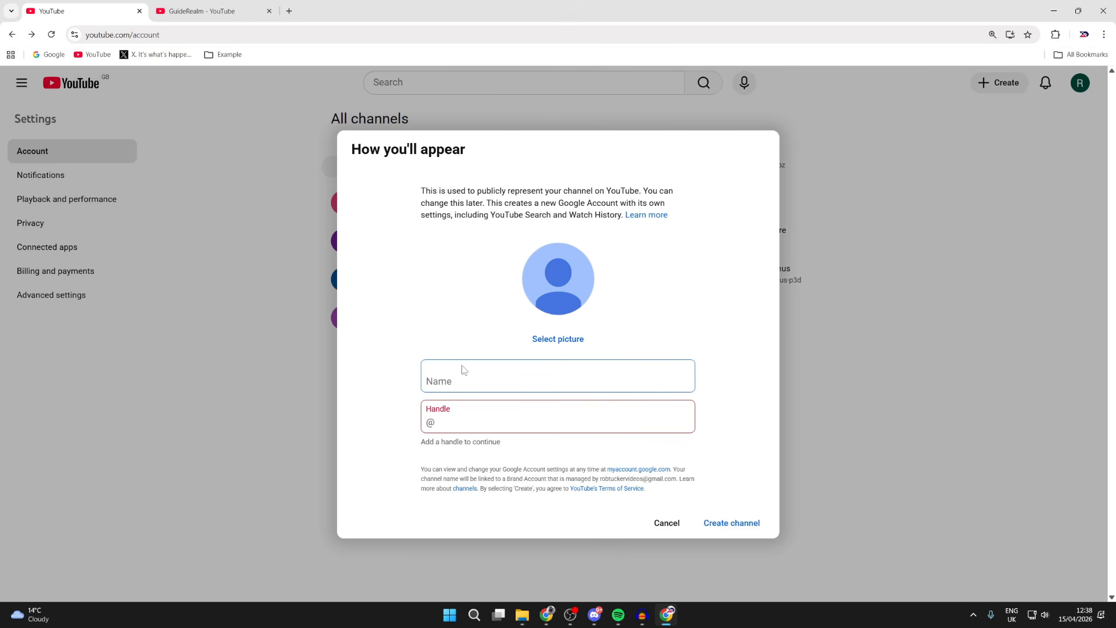
text(sdfsdf)
key(ctrl+a)
key(BackSpace)
text(Tutorial)
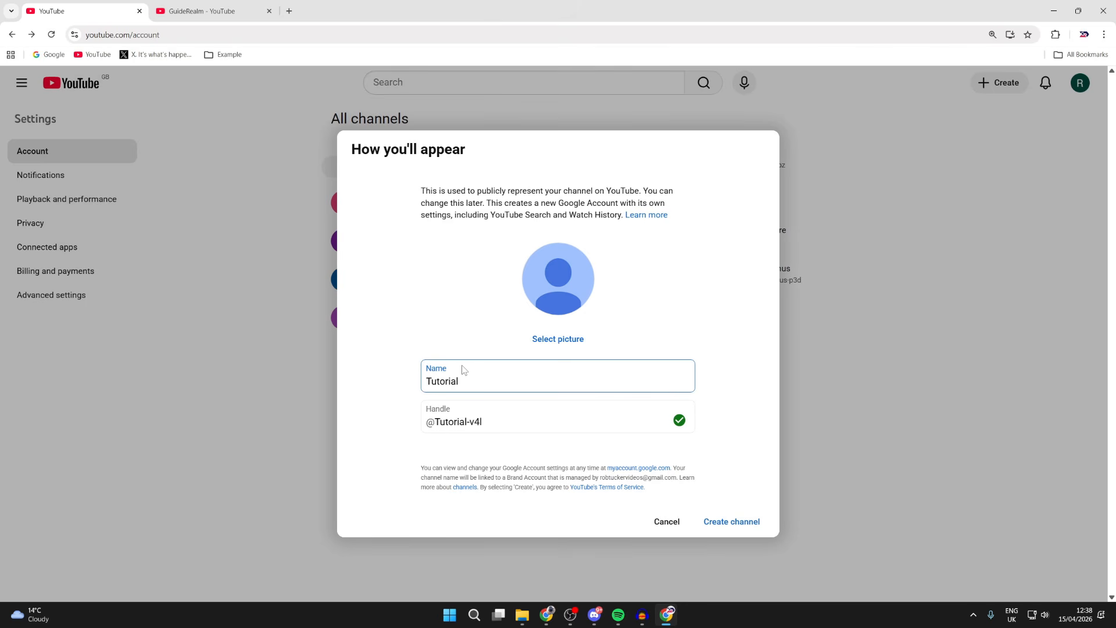
key(BackSpace)
key(BackSpace)
key(BackSpace)
key(BackSpace)
key(BackSpace)
key(BackSpace)
key(BackSpace)
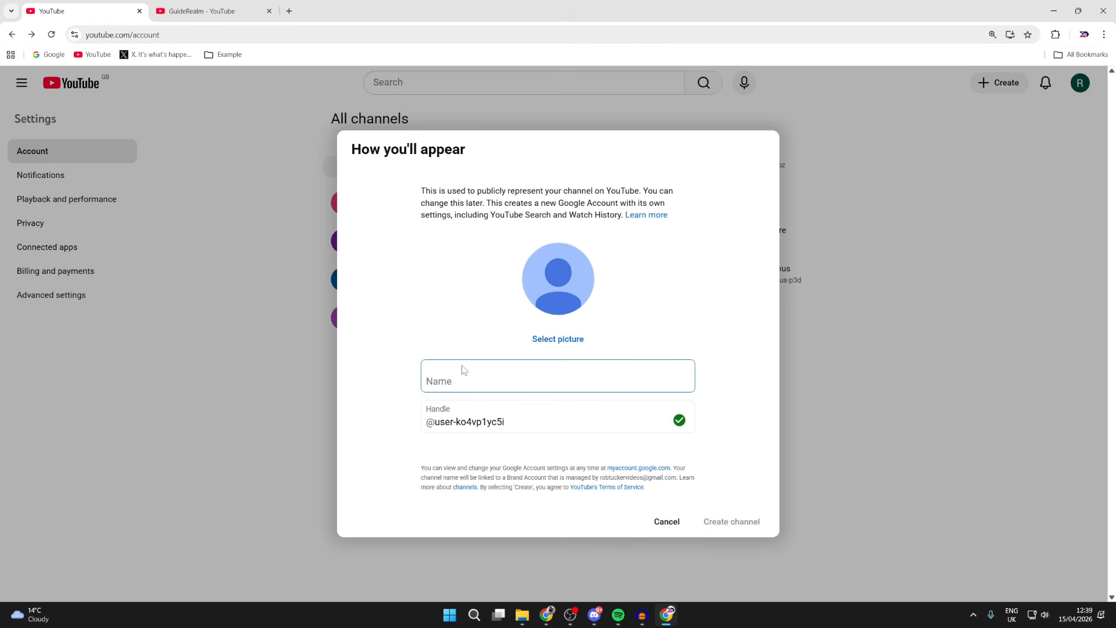
Step: Try the channel name TuckerRealm with the handle TuckerRealmVideos
text(TuckerRealm)
click(535, 429)
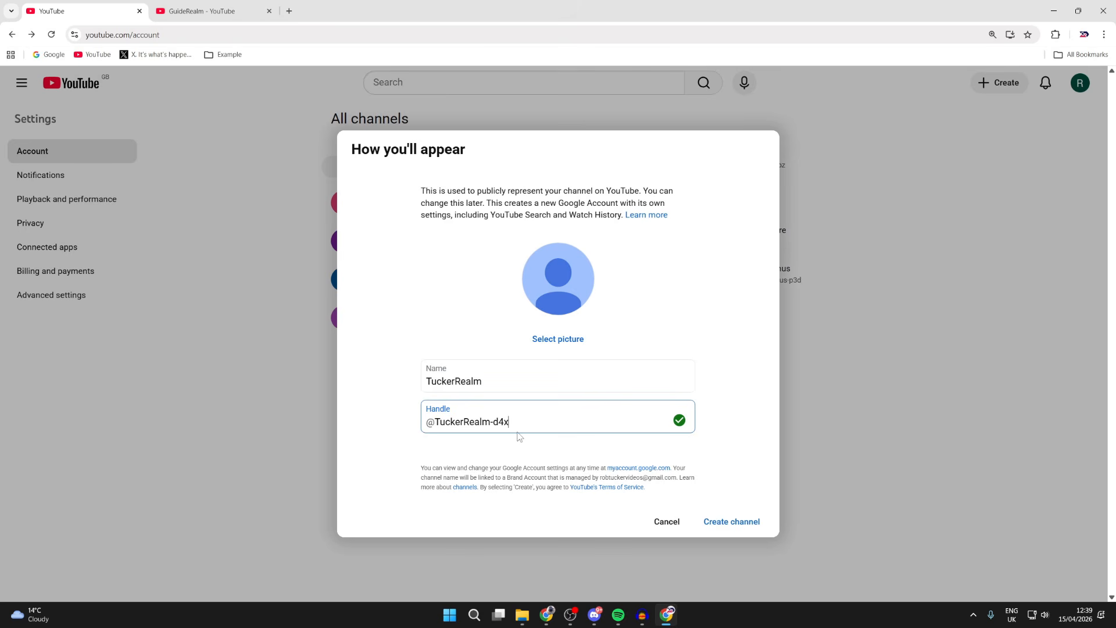
key(BackSpace)
key(BackSpace)
key(BackSpace)
key(BackSpace)
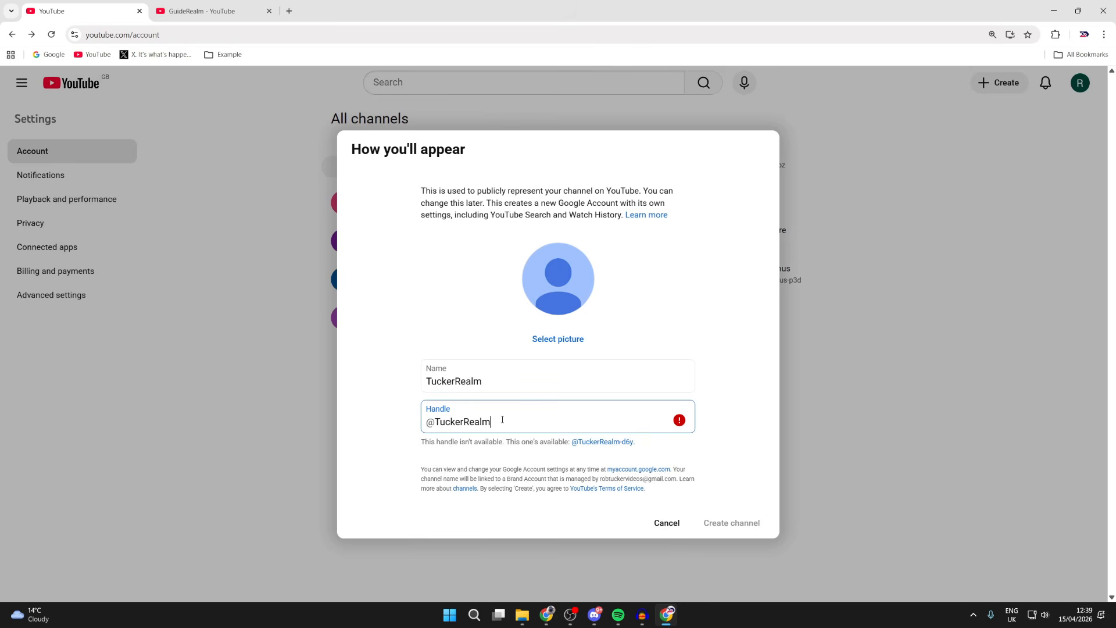
text(Videos)
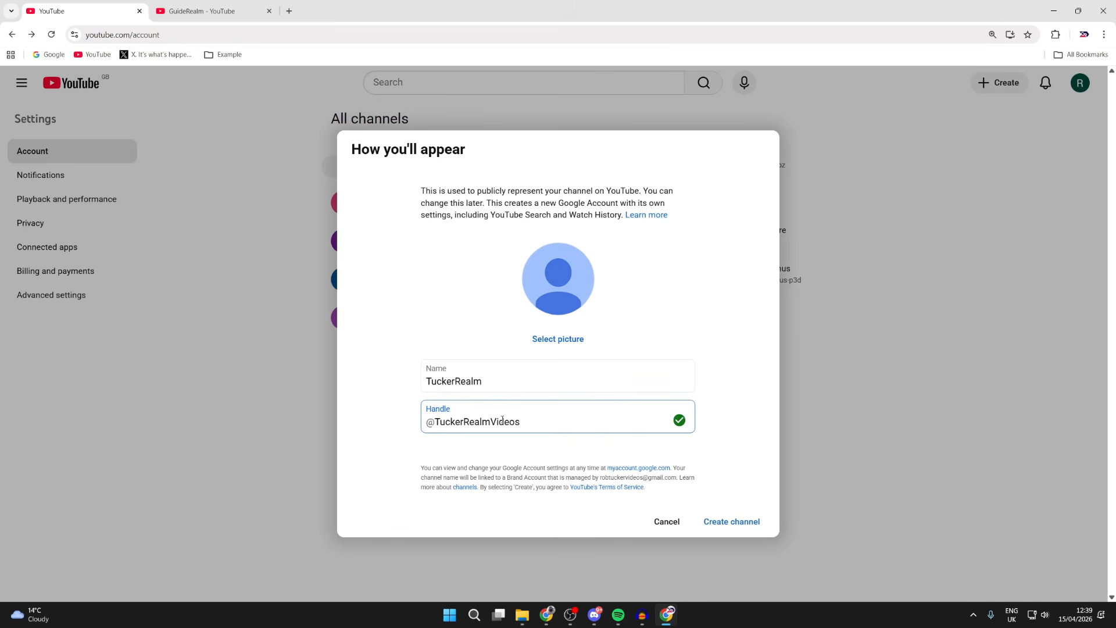
Step: Create the channel under the name GuidedTucker and reload its page
click(479, 383)
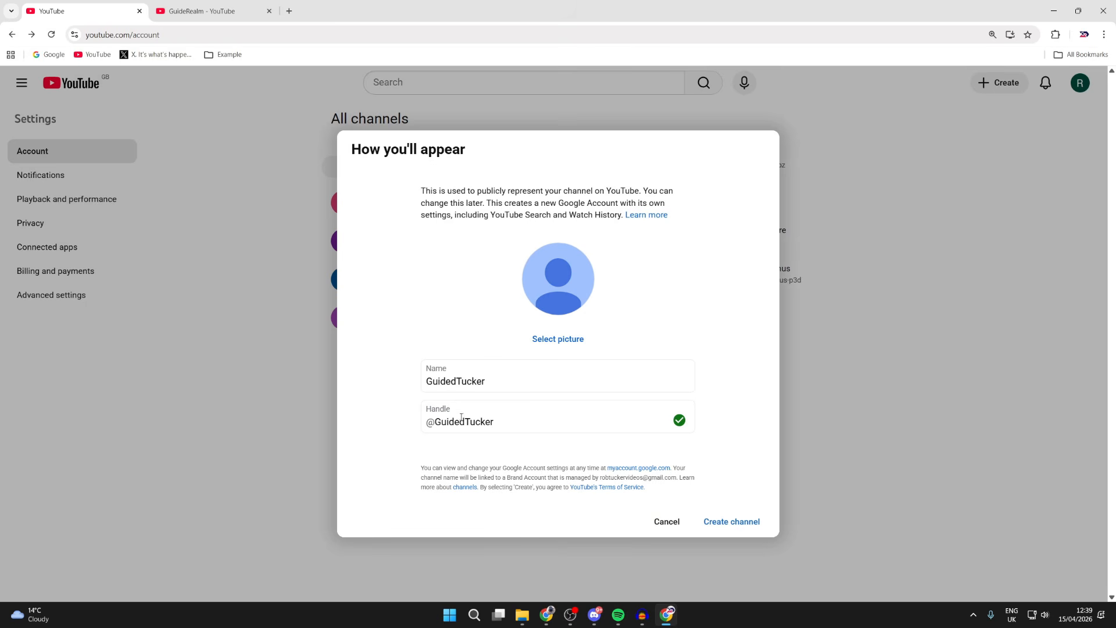
click(734, 522)
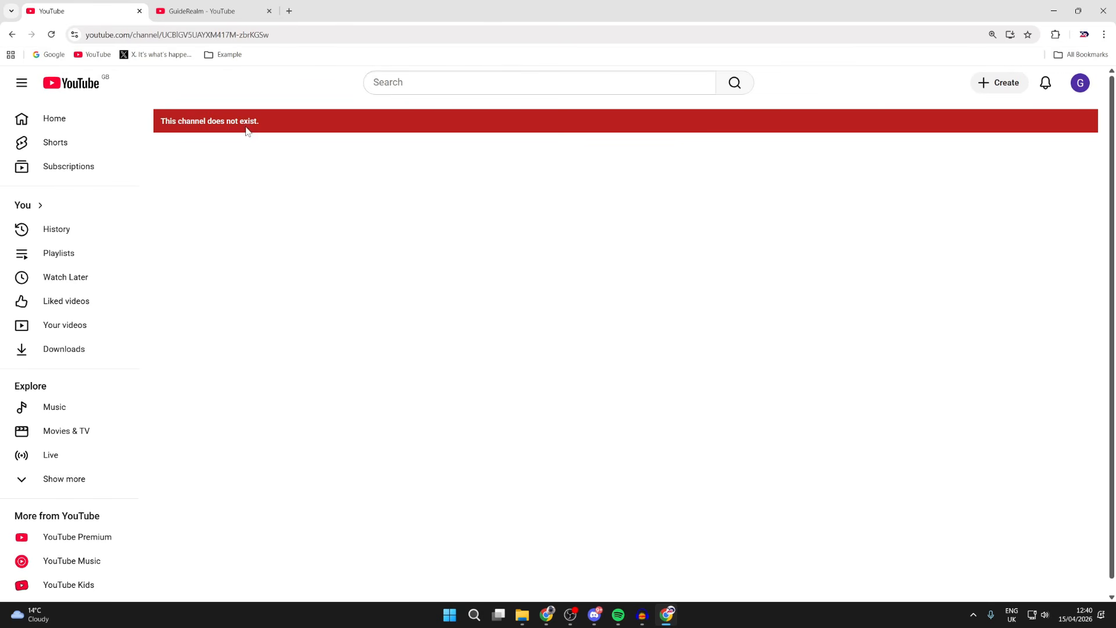
drag(218, 120, 136, 123)
click(282, 139)
click(52, 35)
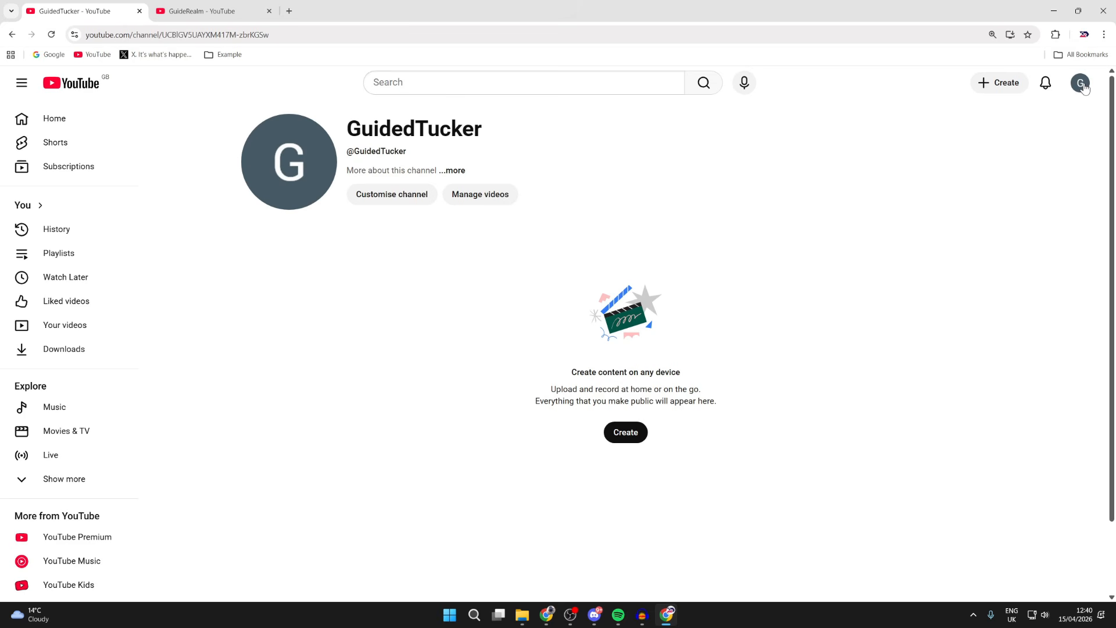
Step: Open the new channel's customisation page in YouTube Studio and dismiss the welcome dialog and the Ask Studio tip
click(1081, 85)
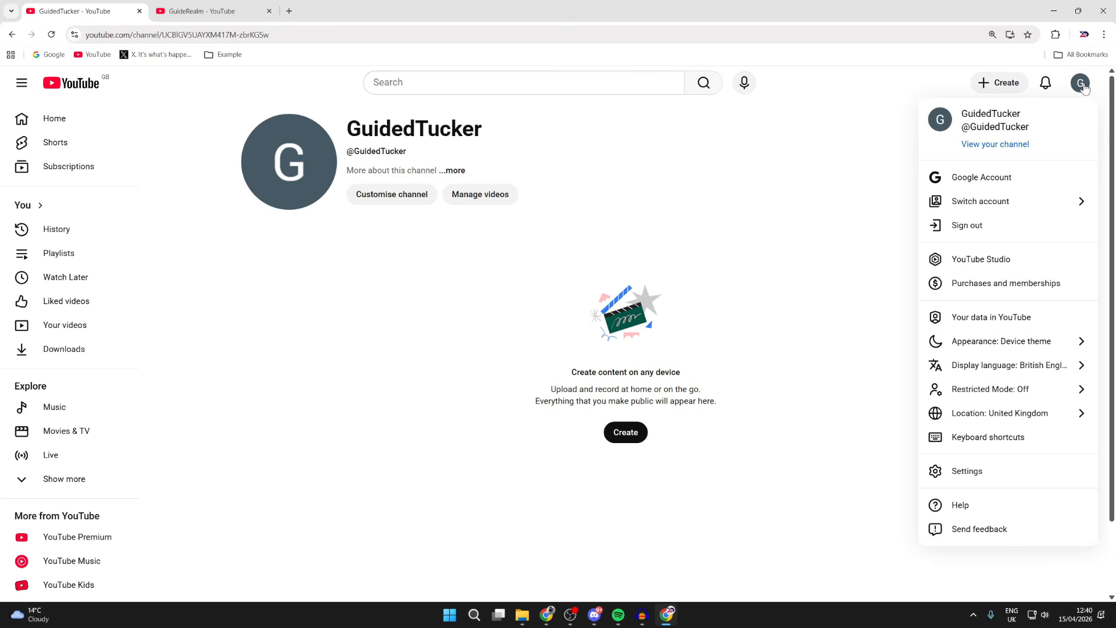
click(1005, 149)
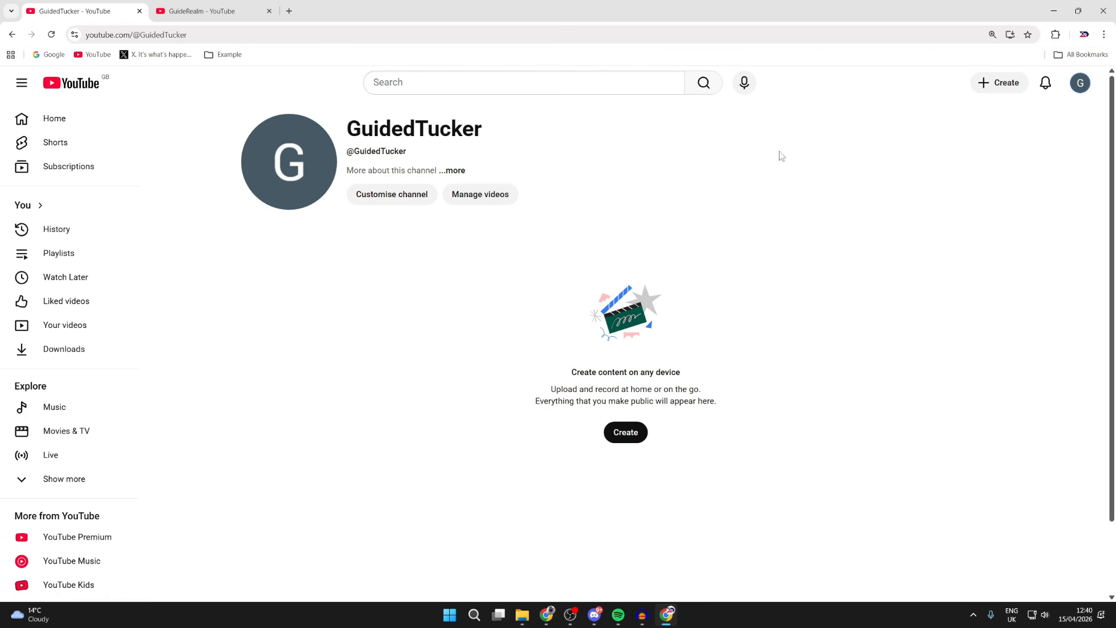
key(ctrl+plus)
key(ctrl+plus)
key(ctrl+minus)
key(ctrl+minus)
click(398, 199)
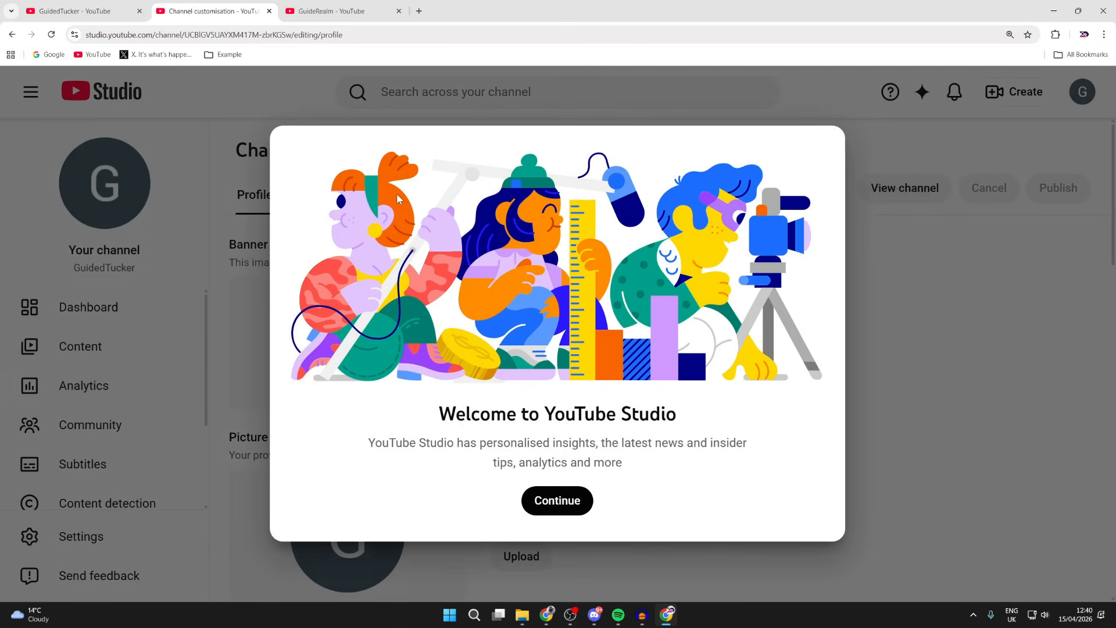
click(572, 501)
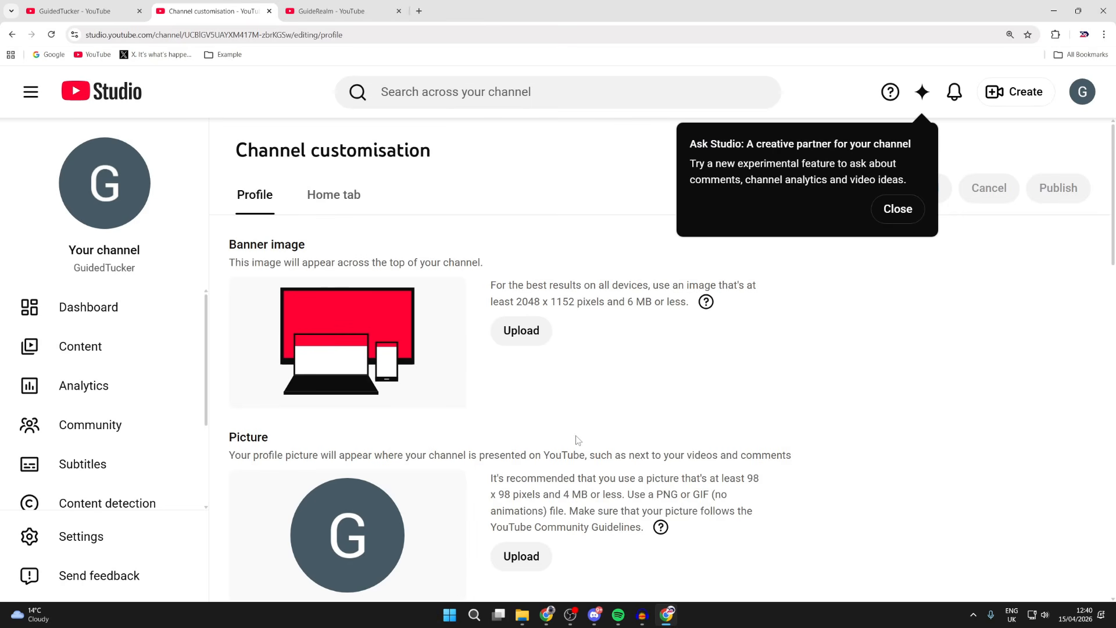
click(895, 210)
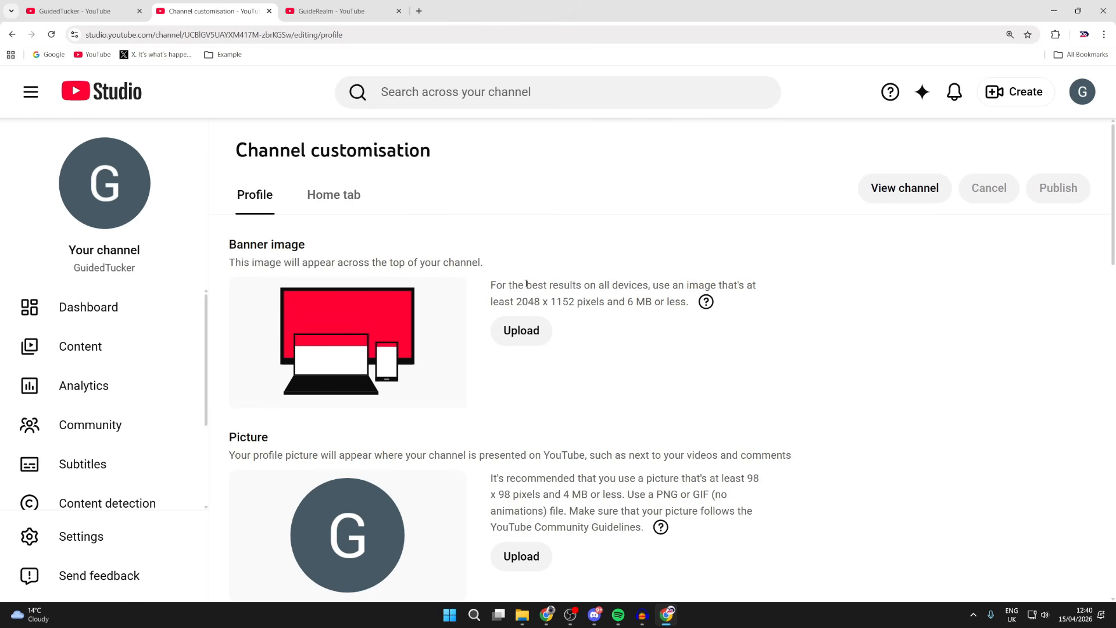
Step: Upload 1759409532684.jpeg as the channel's profile picture, accepting the default crop
key(ctrl+Tab)
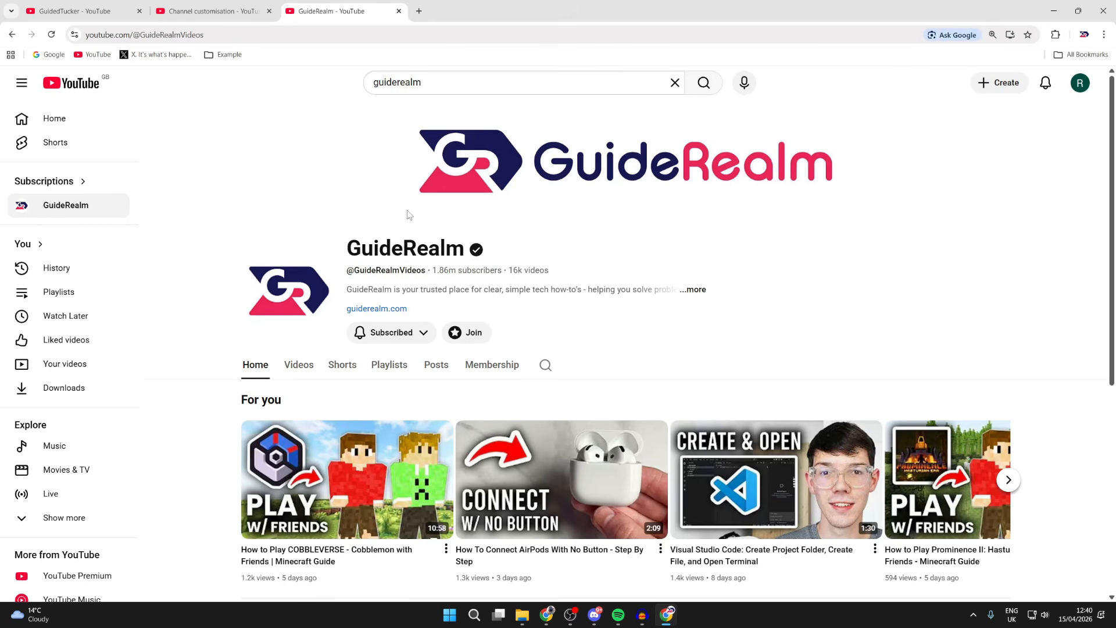
click(262, 4)
scroll(342, 270, down, 2)
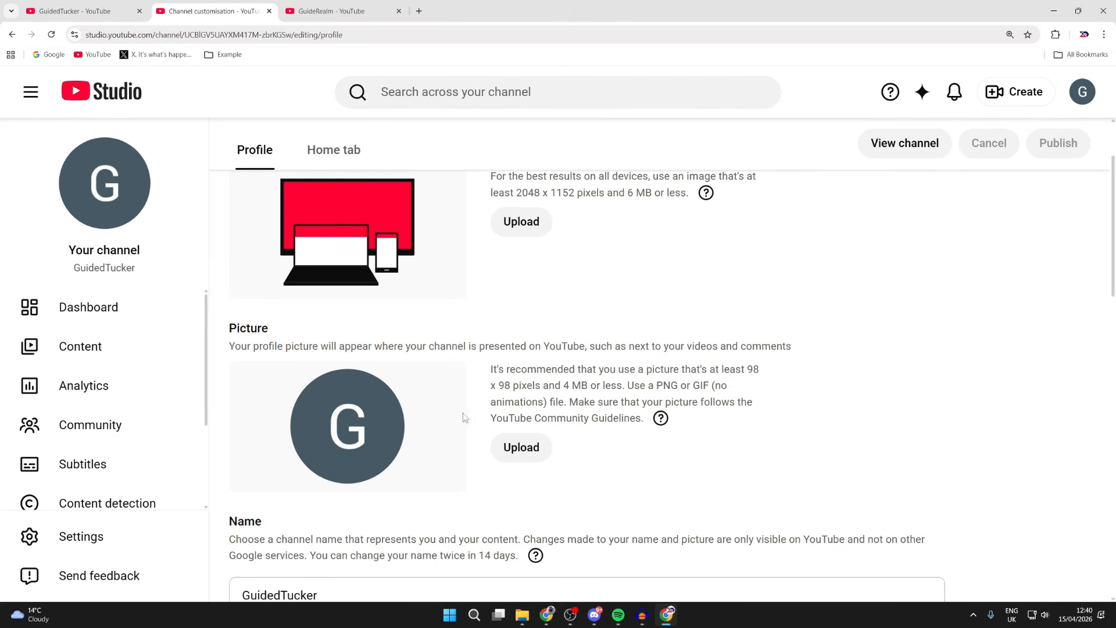
click(519, 453)
click(469, 311)
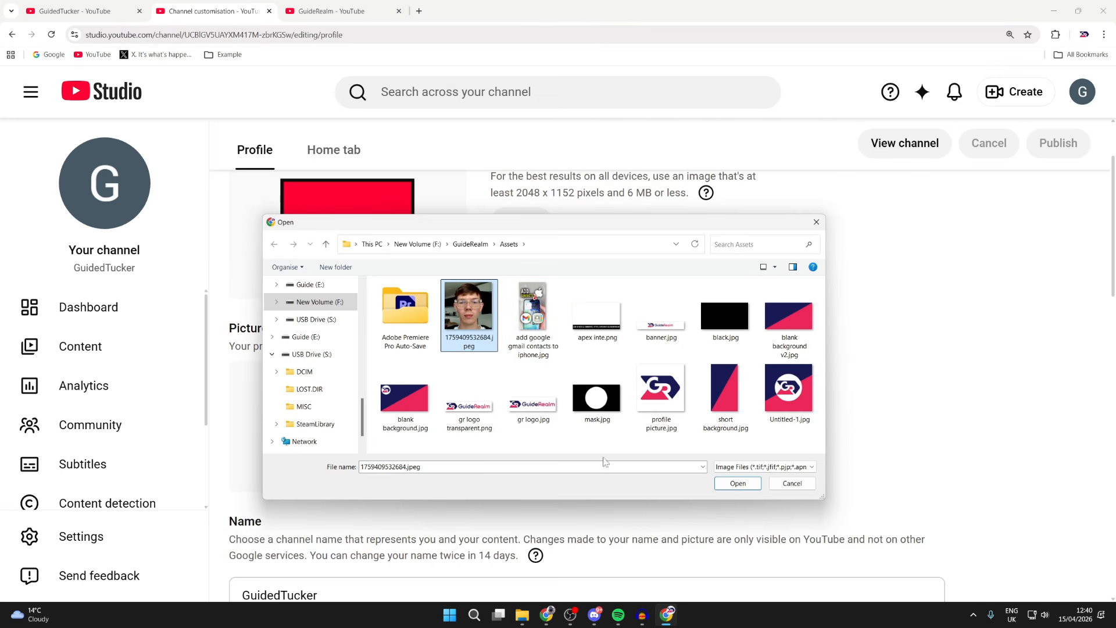
click(737, 484)
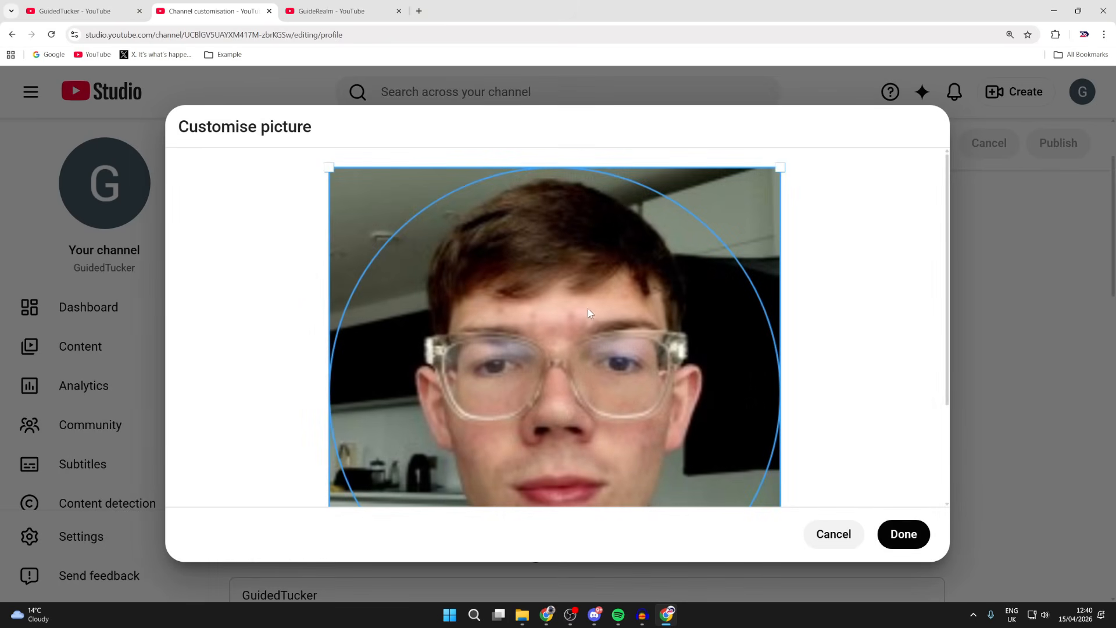
key(ctrl+minus)
key(ctrl+minus)
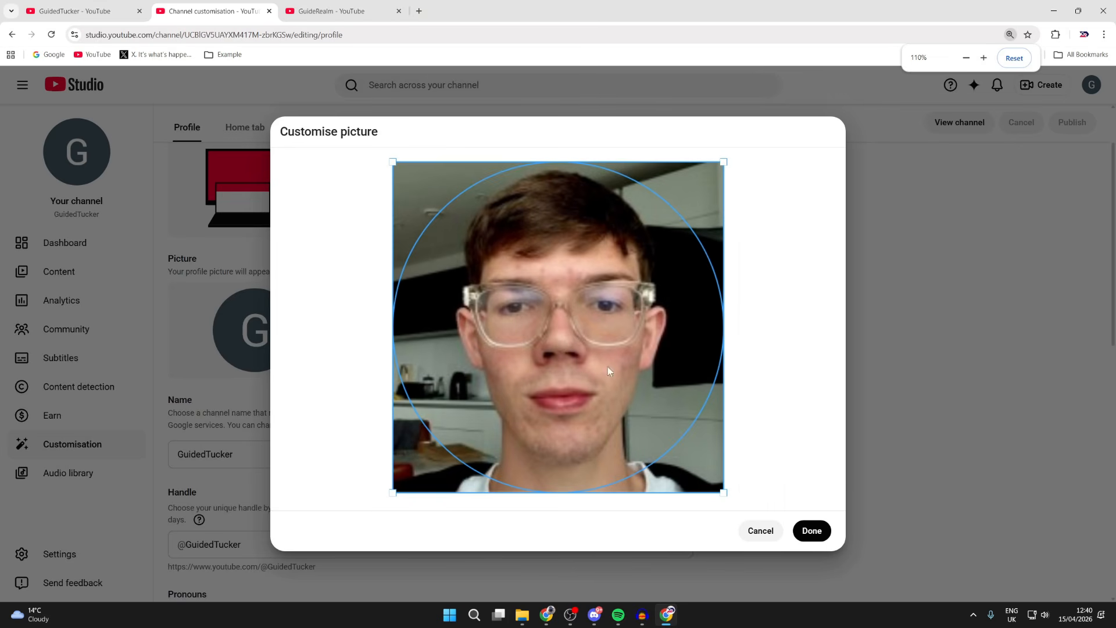
click(808, 537)
key(ctrl+plus)
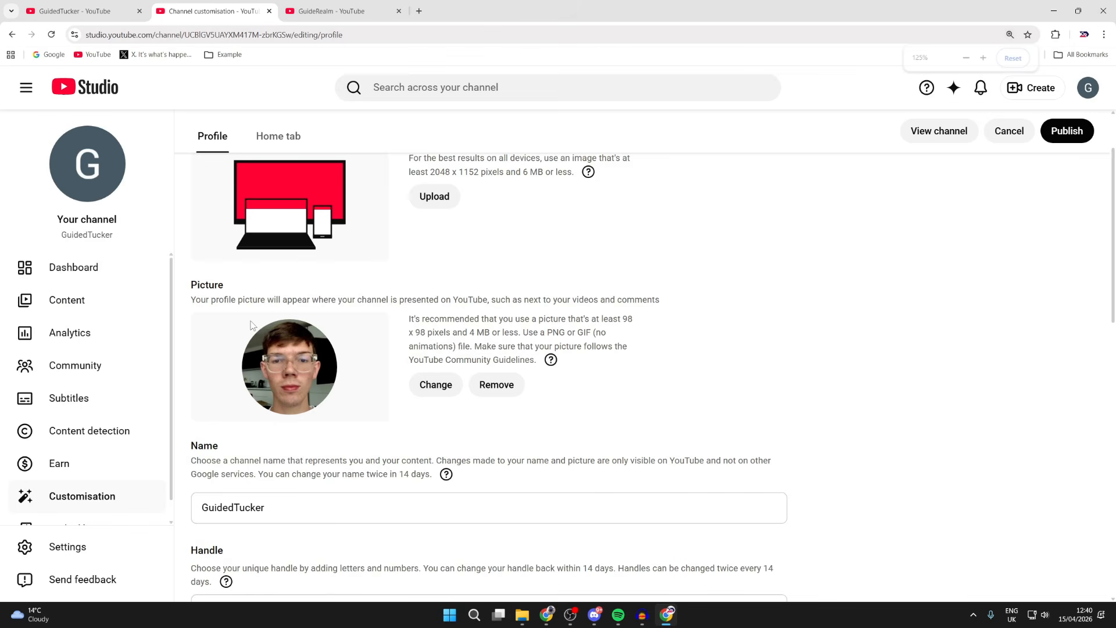
Step: Enter "Welcome to GuidedTucker." as the channel description
scroll(279, 365, down, 2)
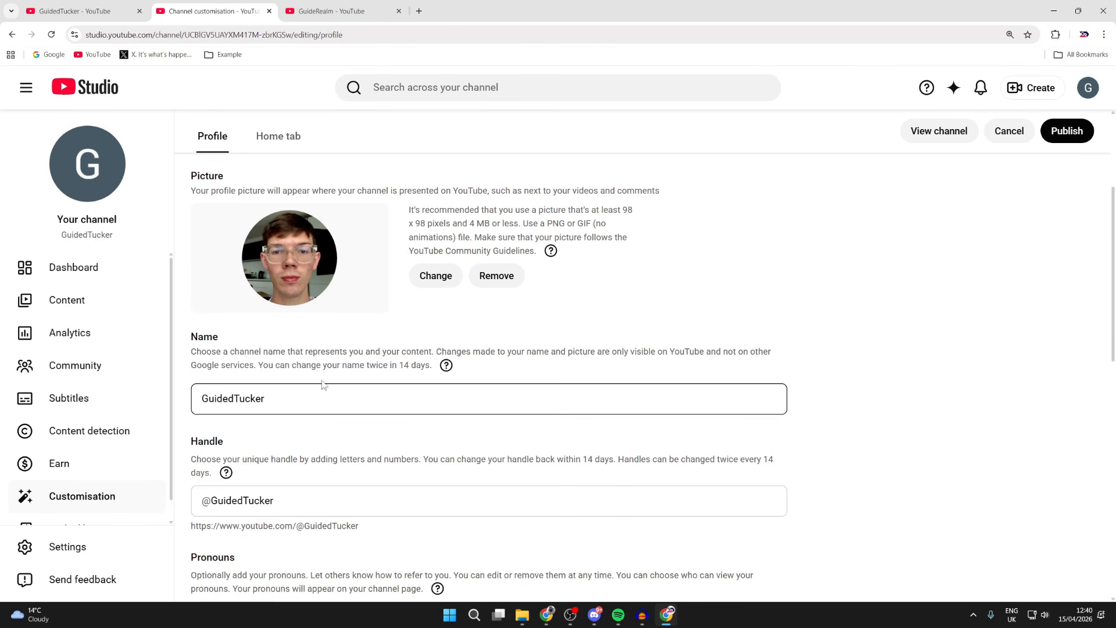
drag(281, 357, 374, 364)
click(407, 376)
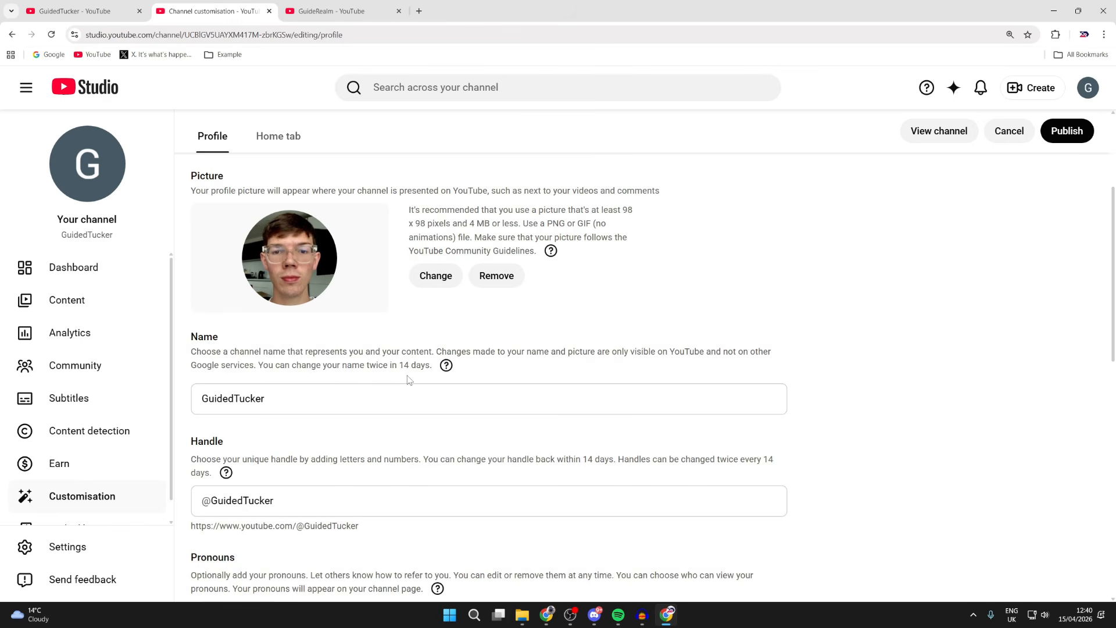
scroll(405, 372, down, 3)
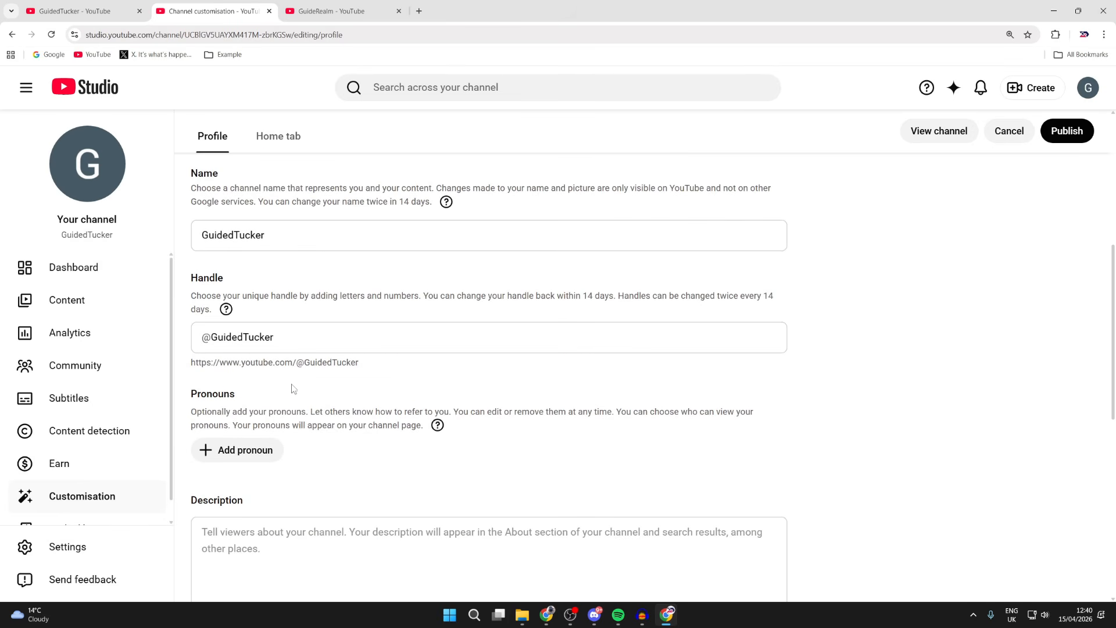
scroll(291, 390, down, 3)
click(271, 343)
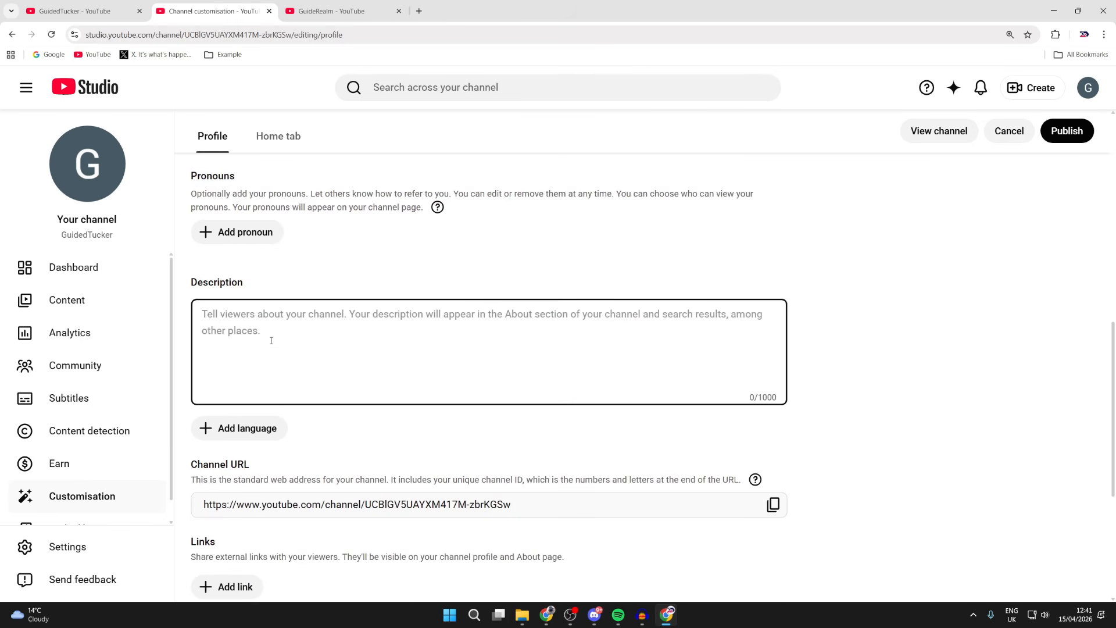
text(W)
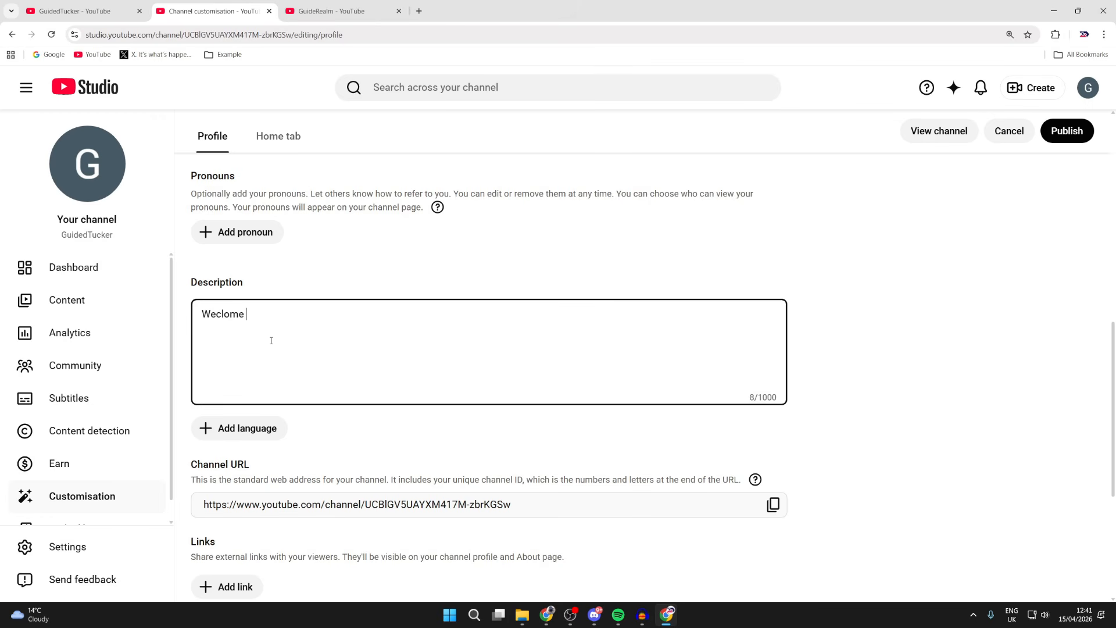
text(elc)
key(BackSpace)
text(lcome to GuidedTucker.)
Step: Review the remaining profile fields down to the video watermark and publish the profile changes
scroll(339, 349, down, 3)
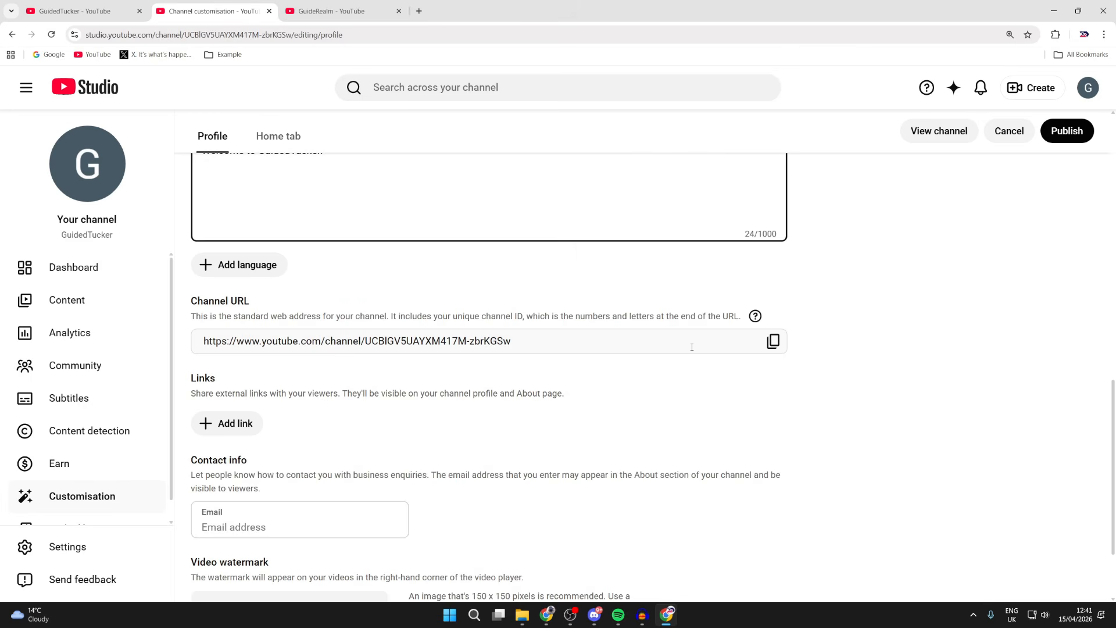
scroll(615, 337, down, 2)
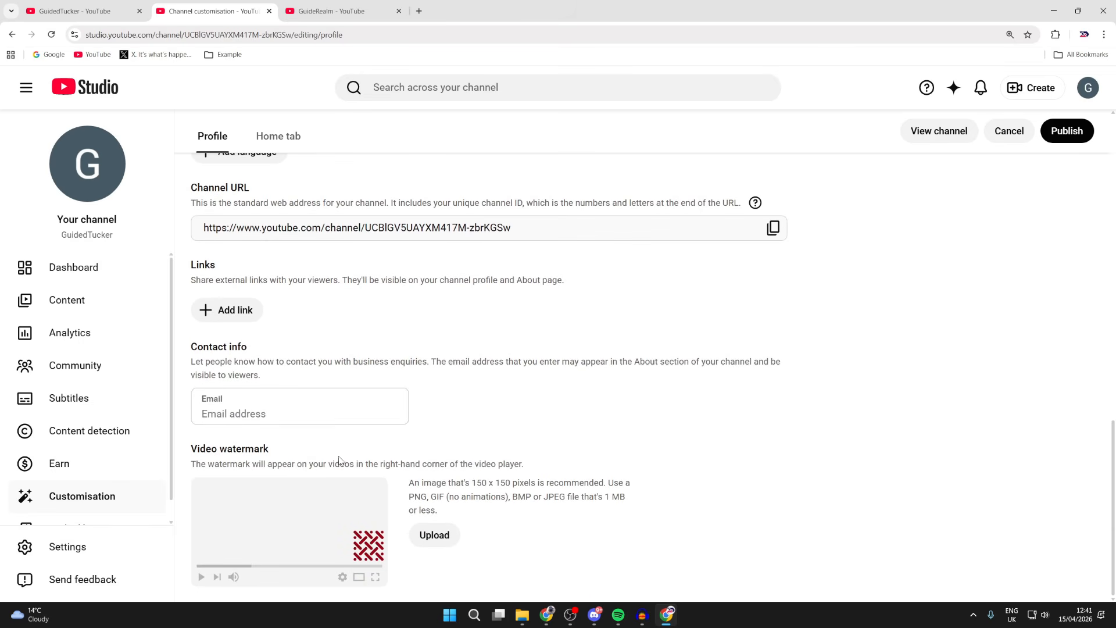
scroll(669, 396, up, 3)
scroll(669, 395, up, 12)
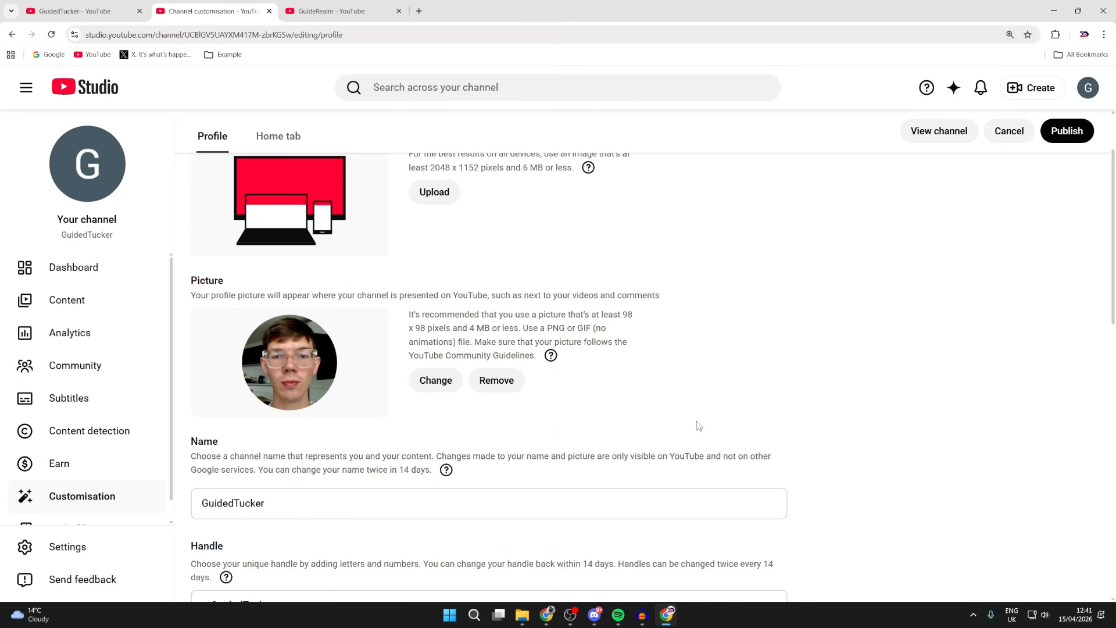
click(1073, 174)
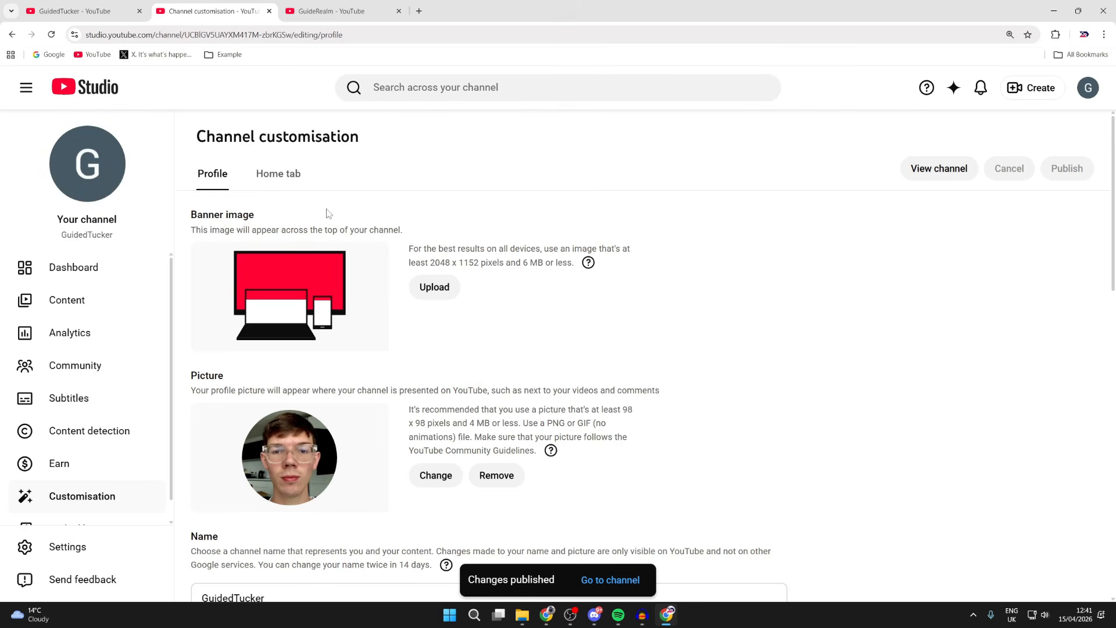
Step: Try enabling the channel's Home tab to look over its homepage layout sections
click(279, 175)
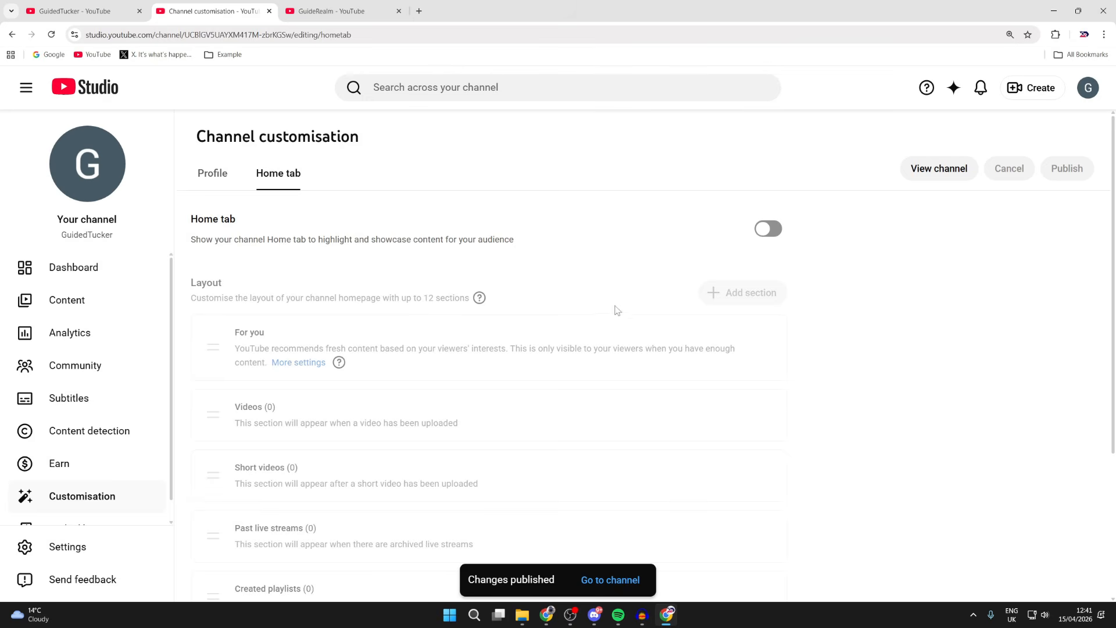
scroll(424, 287, down, 4)
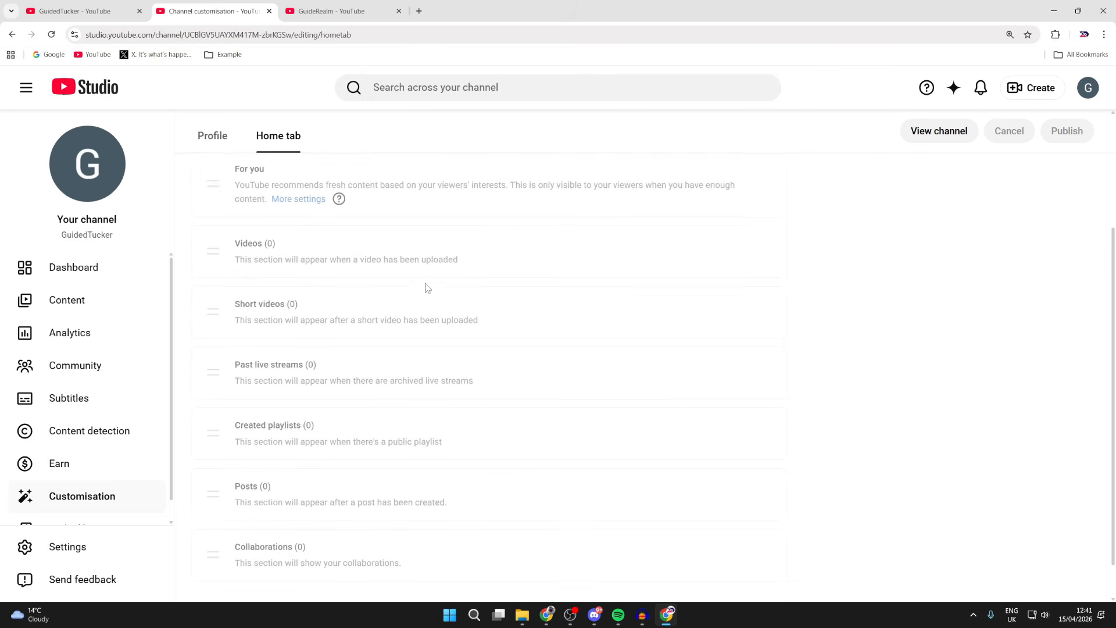
scroll(316, 486, up, 4)
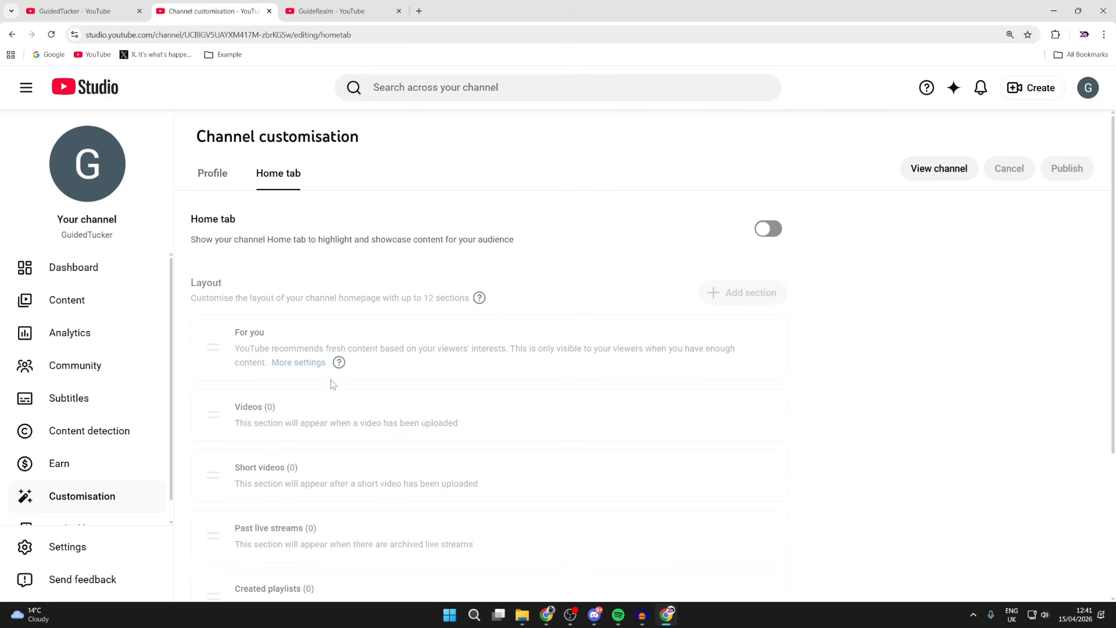
click(768, 228)
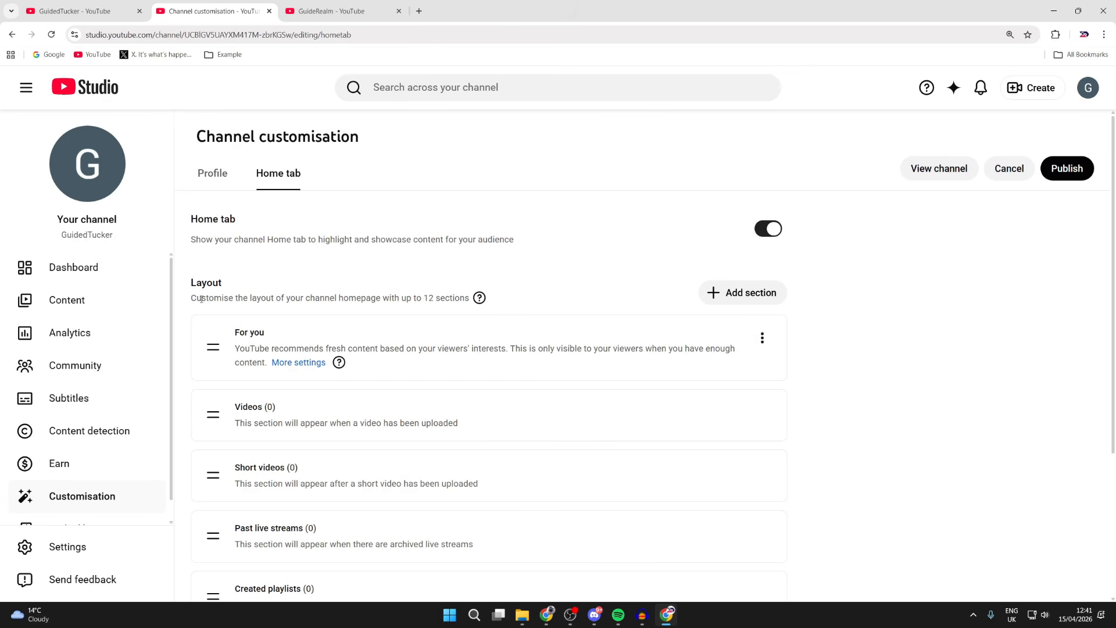
click(760, 230)
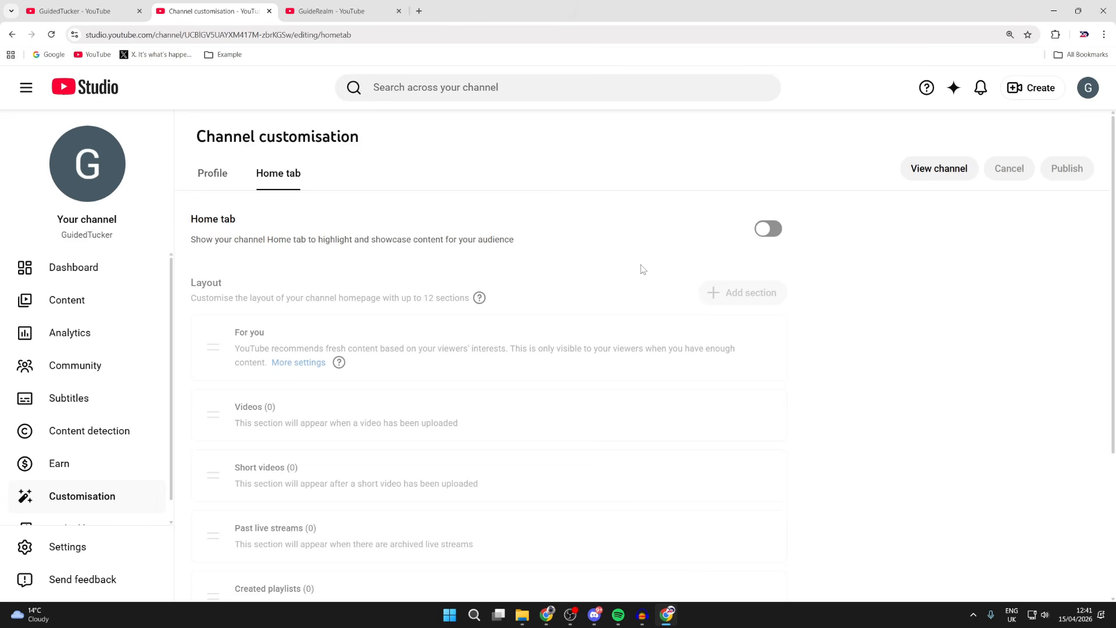
Step: Set the channel's country of residence to United Kingdom in the channel settings and save
click(59, 549)
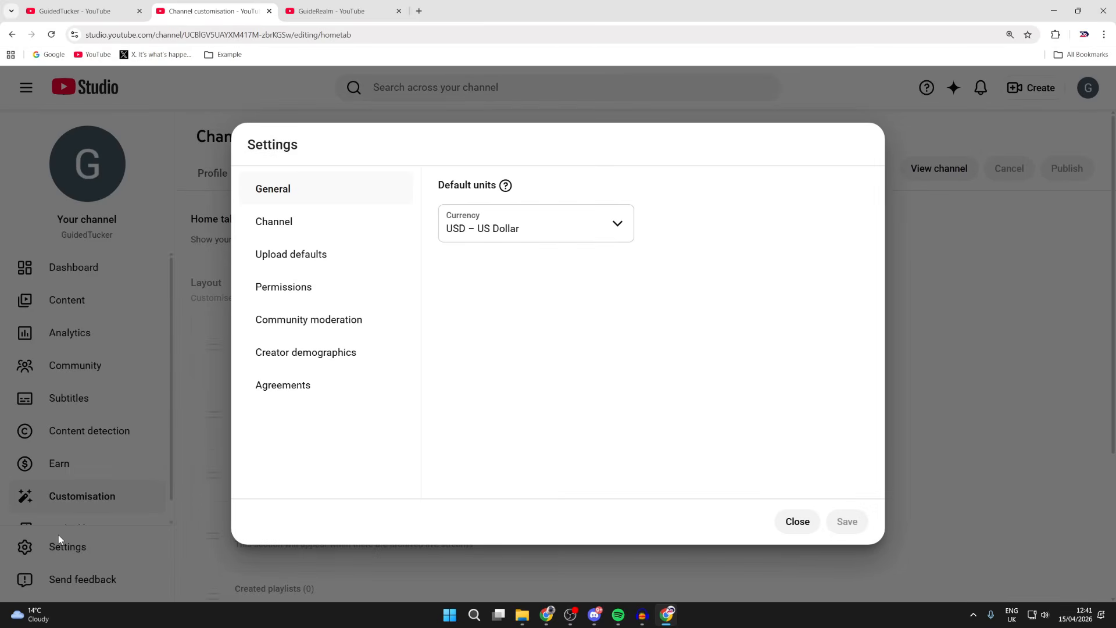
click(332, 228)
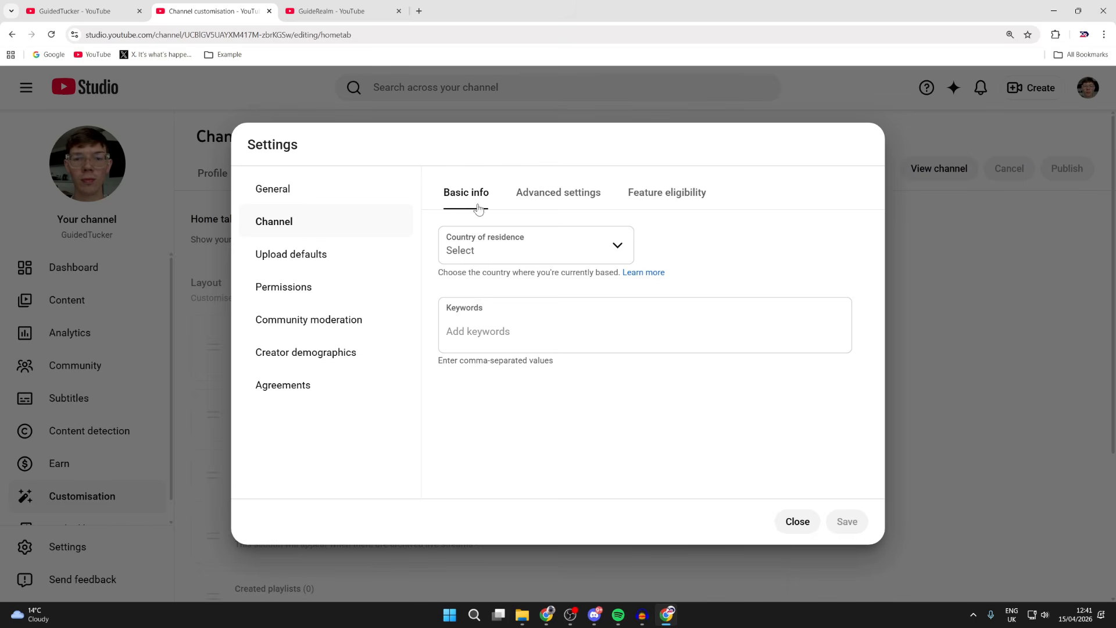
click(513, 251)
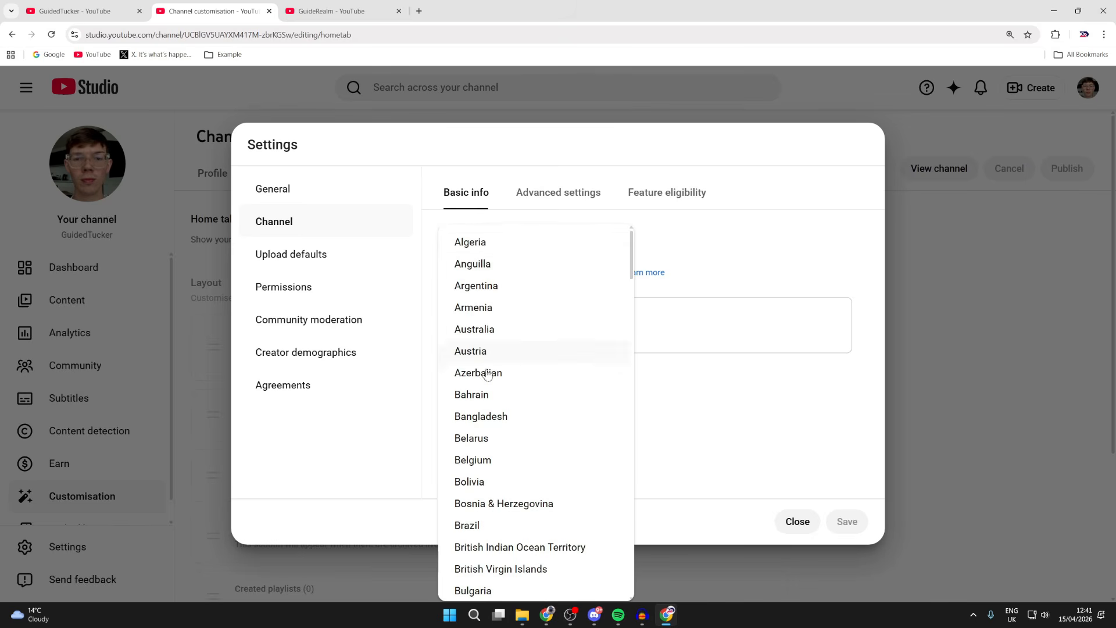
scroll(505, 423, down, 20)
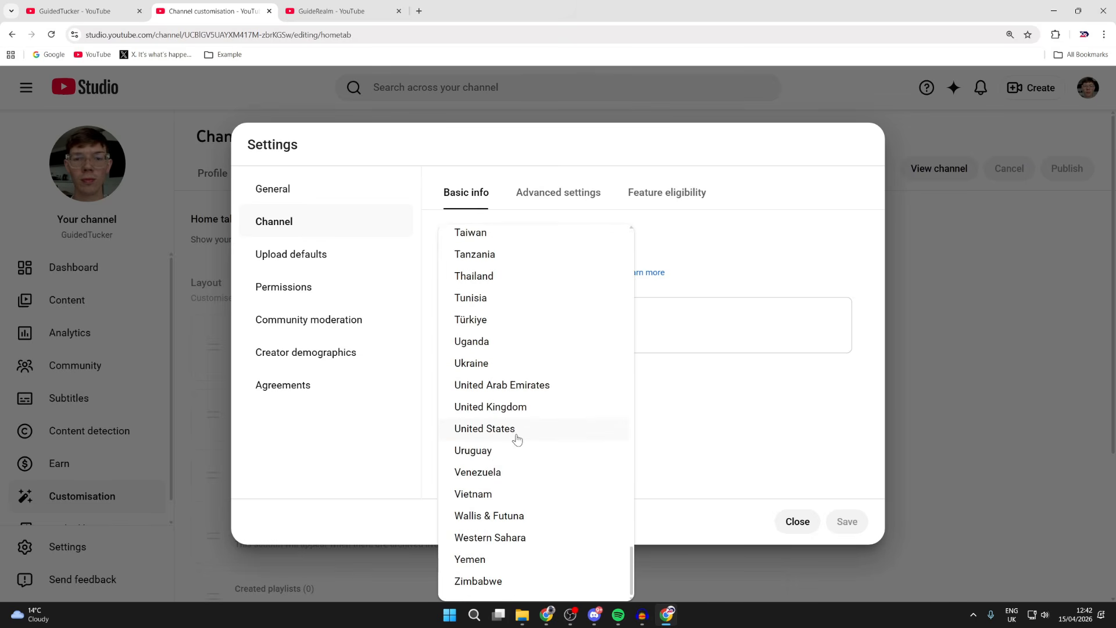
click(527, 407)
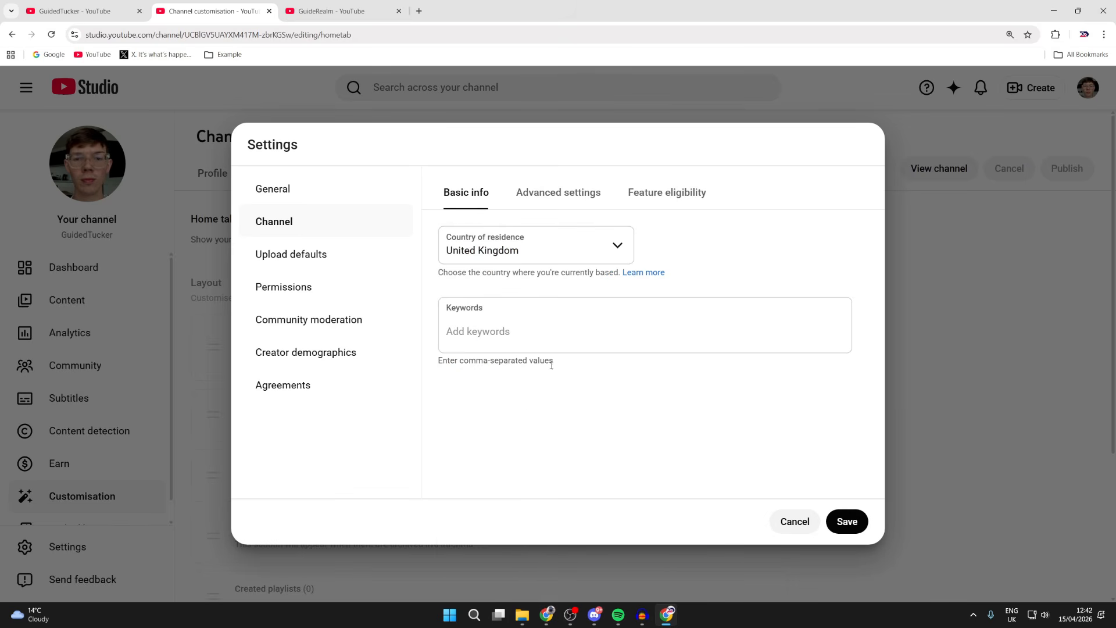
click(847, 521)
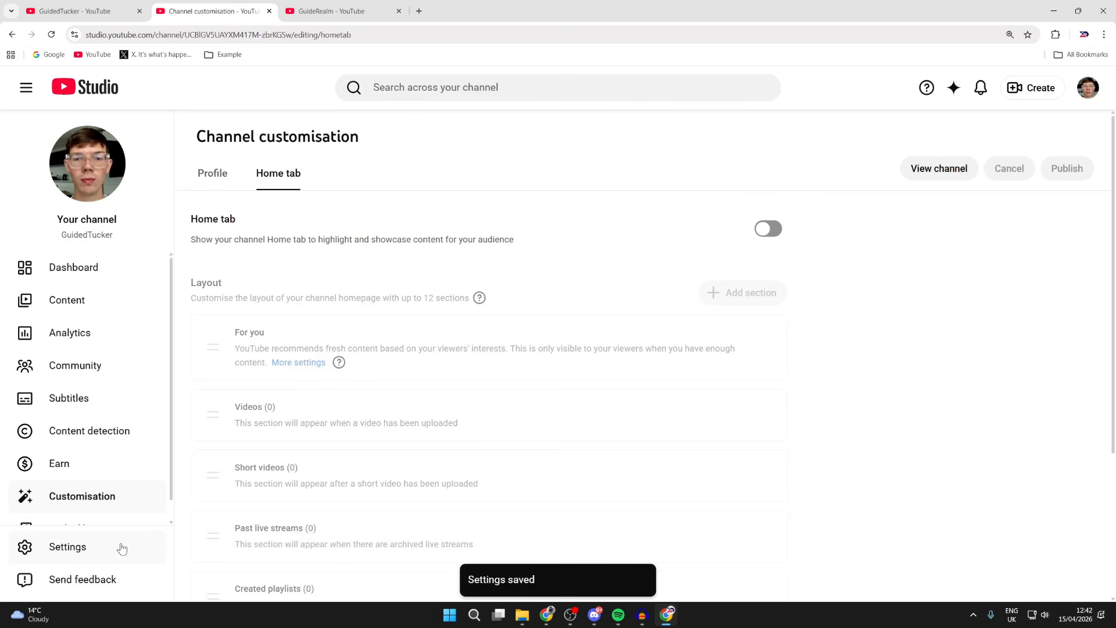
Step: Set the channel as not Made for Kids in the advanced channel settings and save
click(121, 548)
click(320, 225)
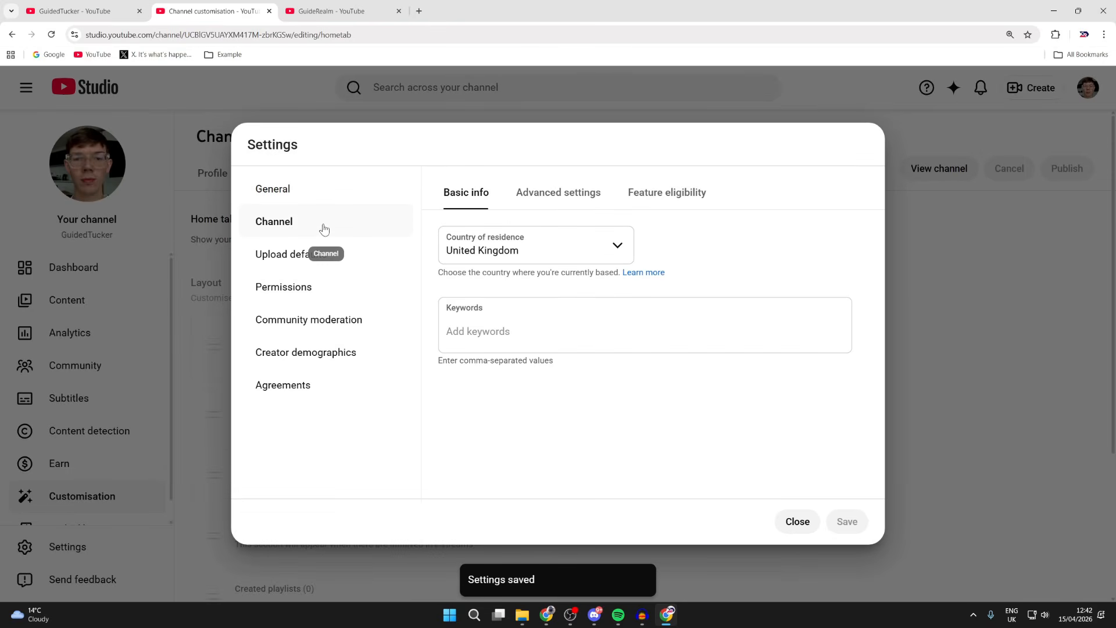
click(564, 205)
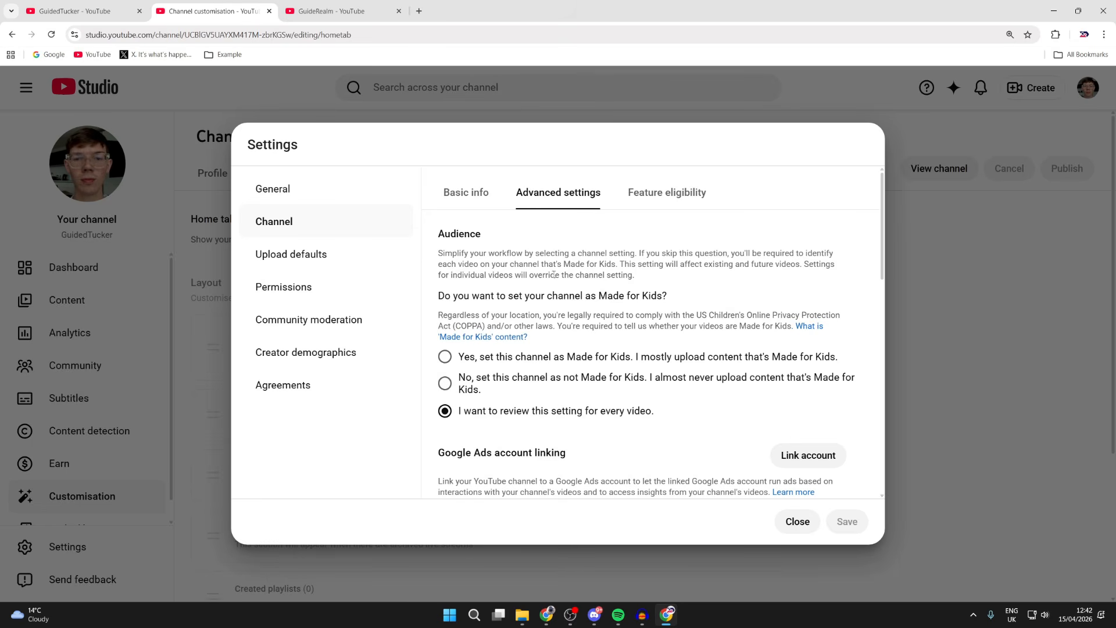
drag(474, 300, 636, 297)
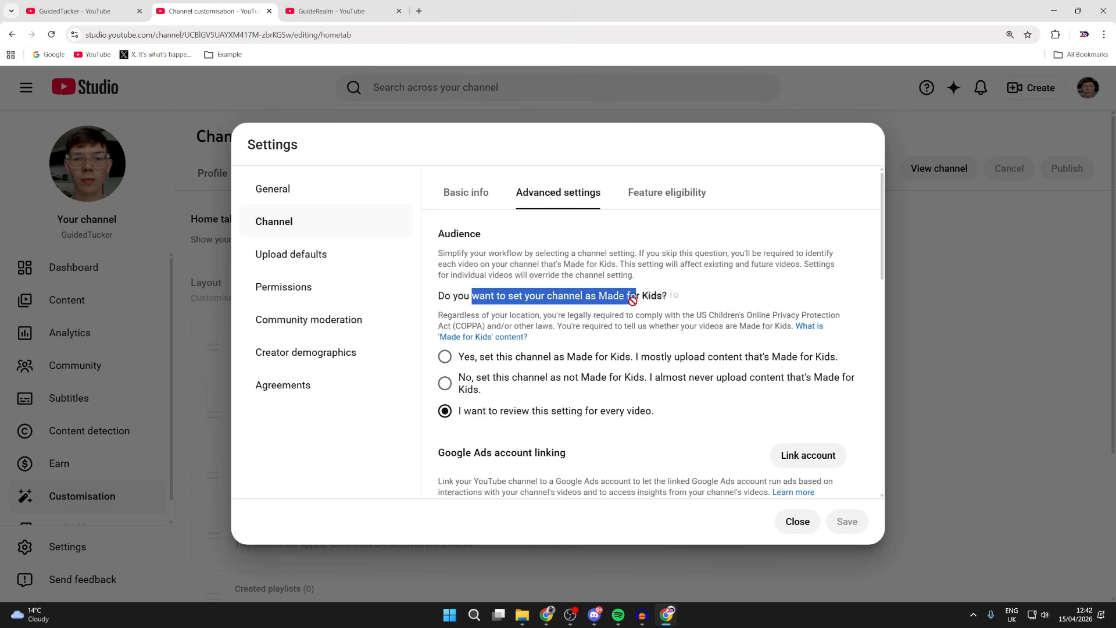
click(596, 381)
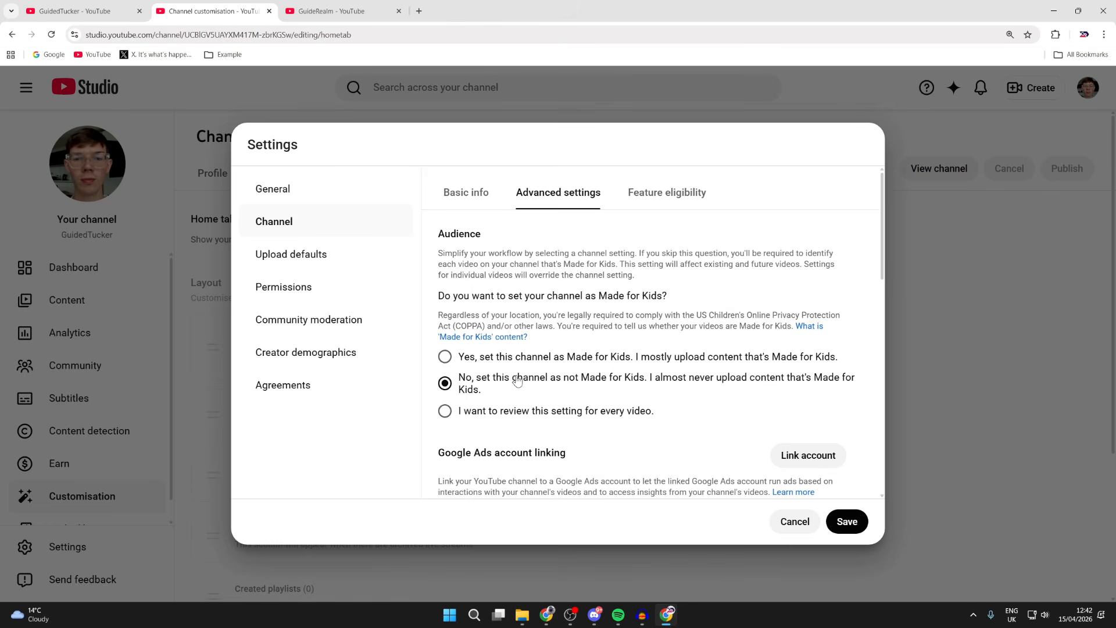
click(579, 417)
click(597, 377)
scroll(597, 377, down, 1)
scroll(597, 377, down, 3)
scroll(599, 377, up, 3)
click(858, 530)
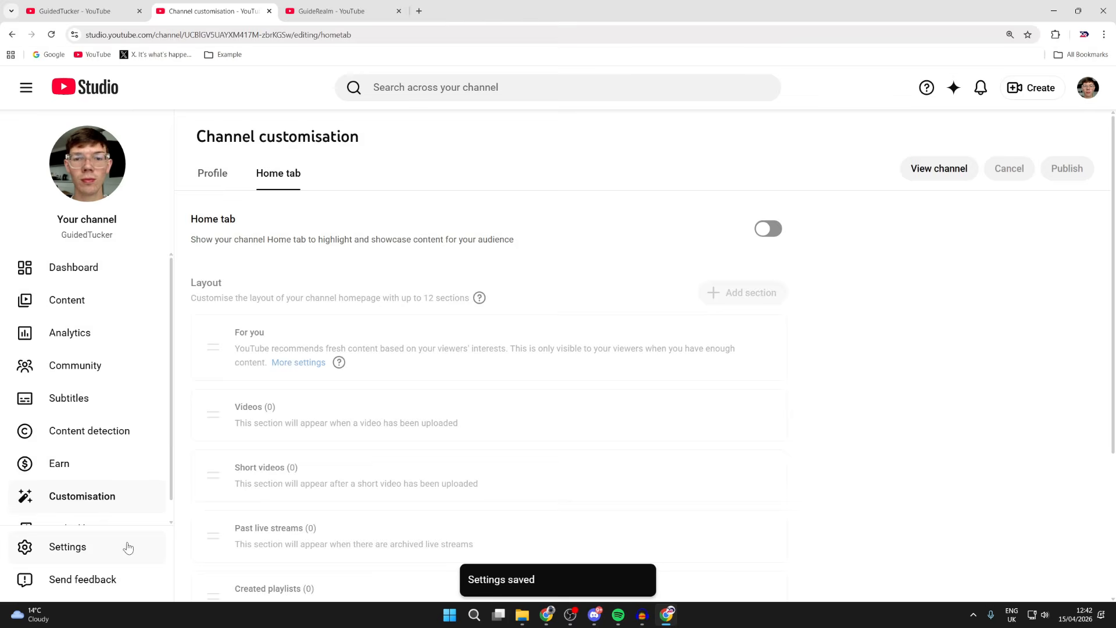
Step: Examine the standard features and their requirements in the channel's feature eligibility settings
click(127, 545)
click(294, 222)
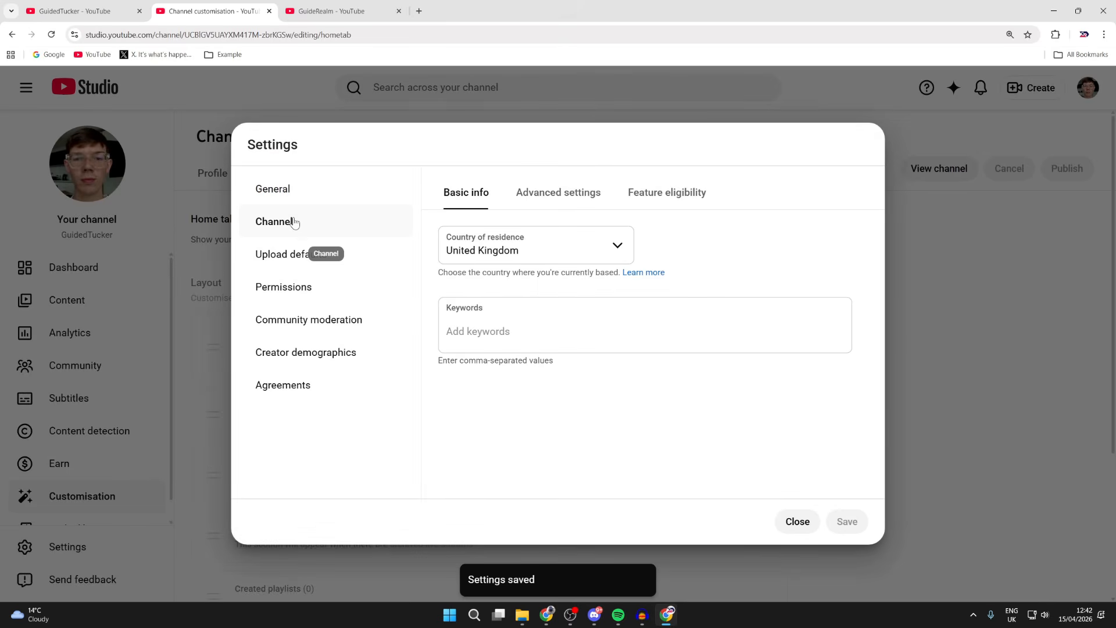
click(678, 209)
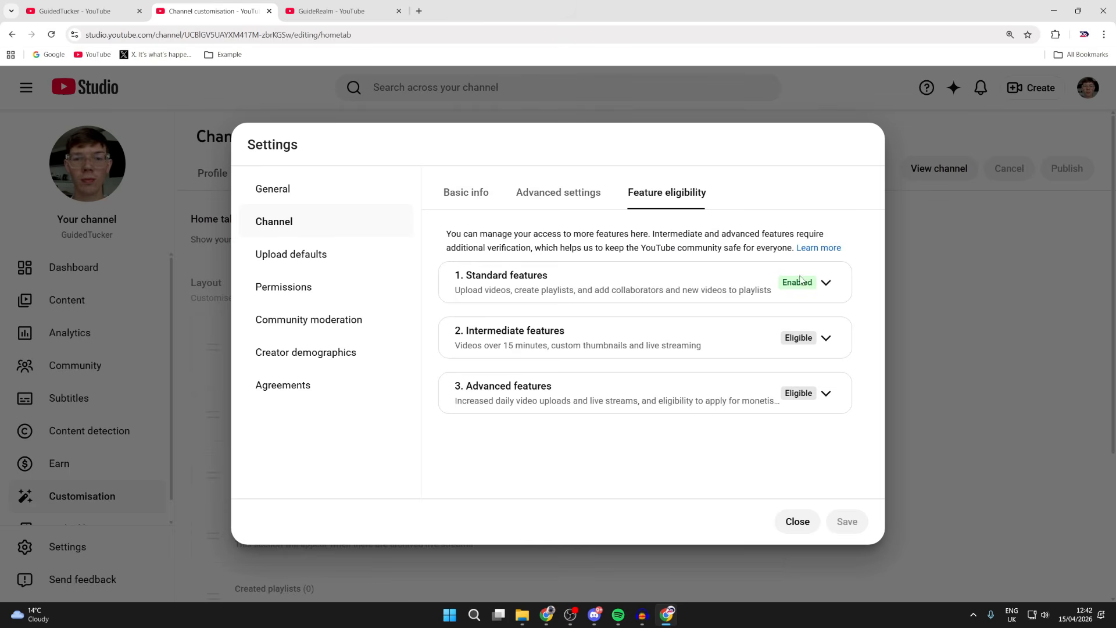
drag(494, 266, 607, 289)
click(607, 290)
click(826, 283)
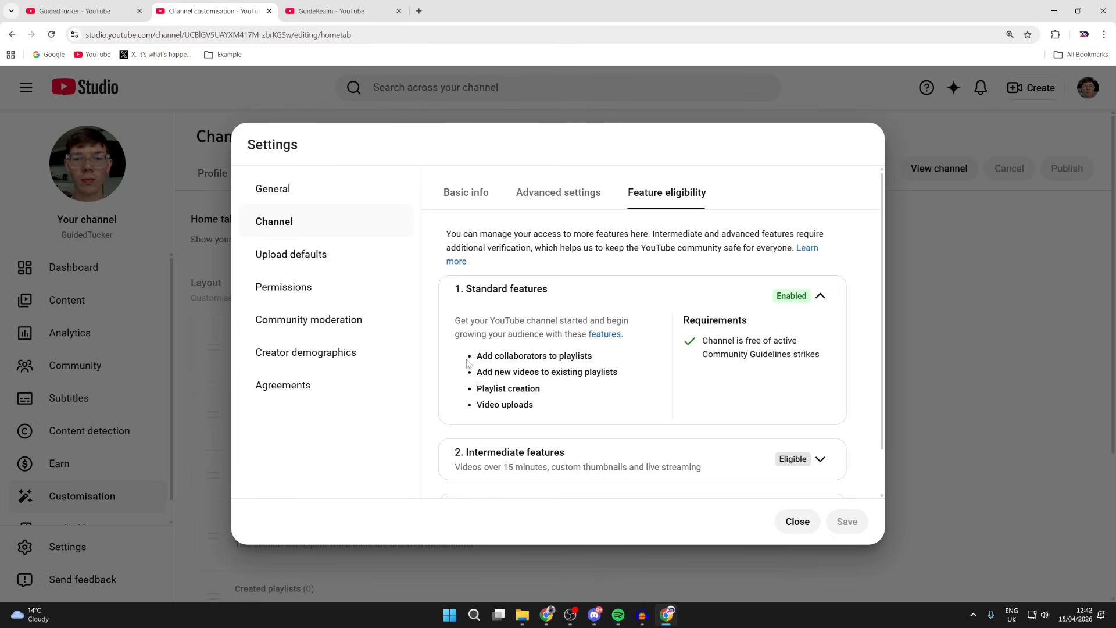
scroll(466, 363, down, 1)
scroll(500, 338, up, 1)
scroll(500, 418, down, 1)
scroll(501, 418, up, 1)
scroll(500, 419, down, 1)
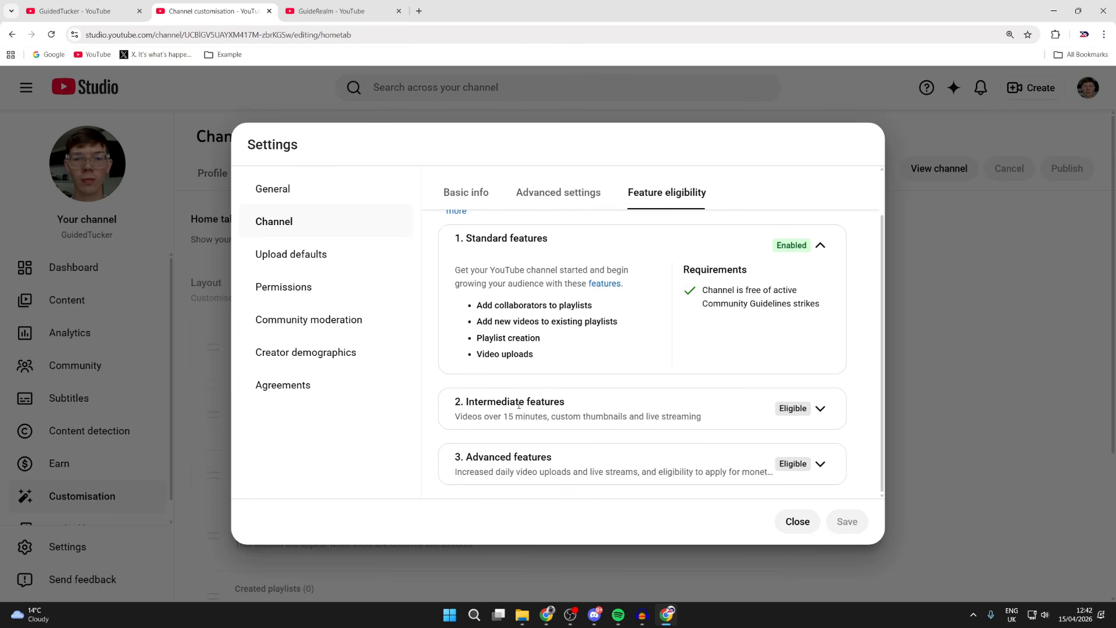
Step: Expand the intermediate features and examine what they offer and require
drag(488, 417, 568, 416)
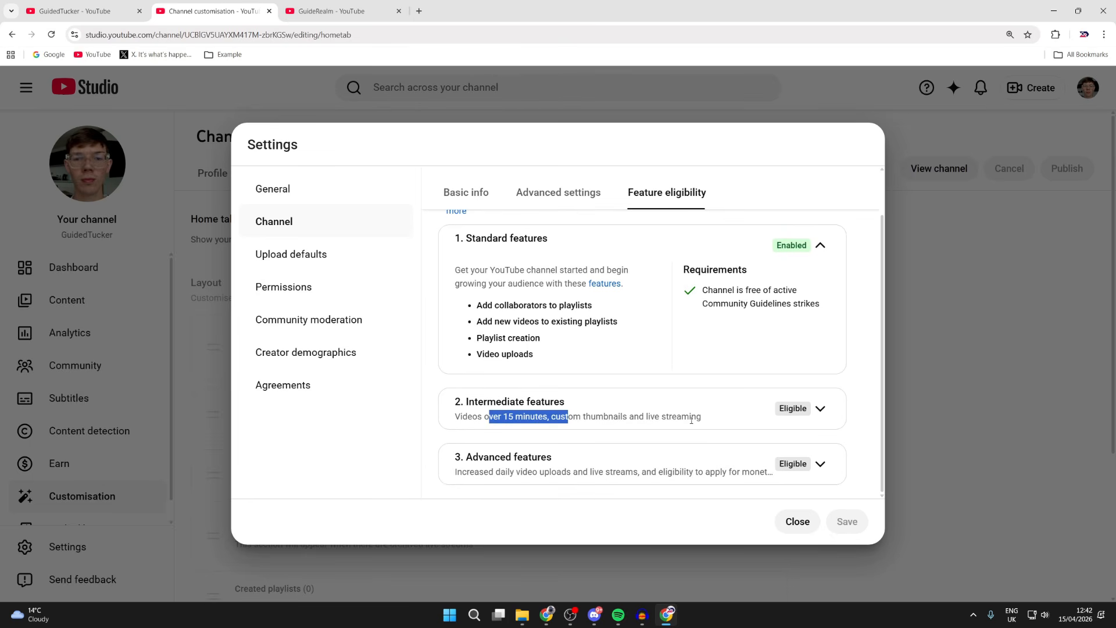
click(819, 409)
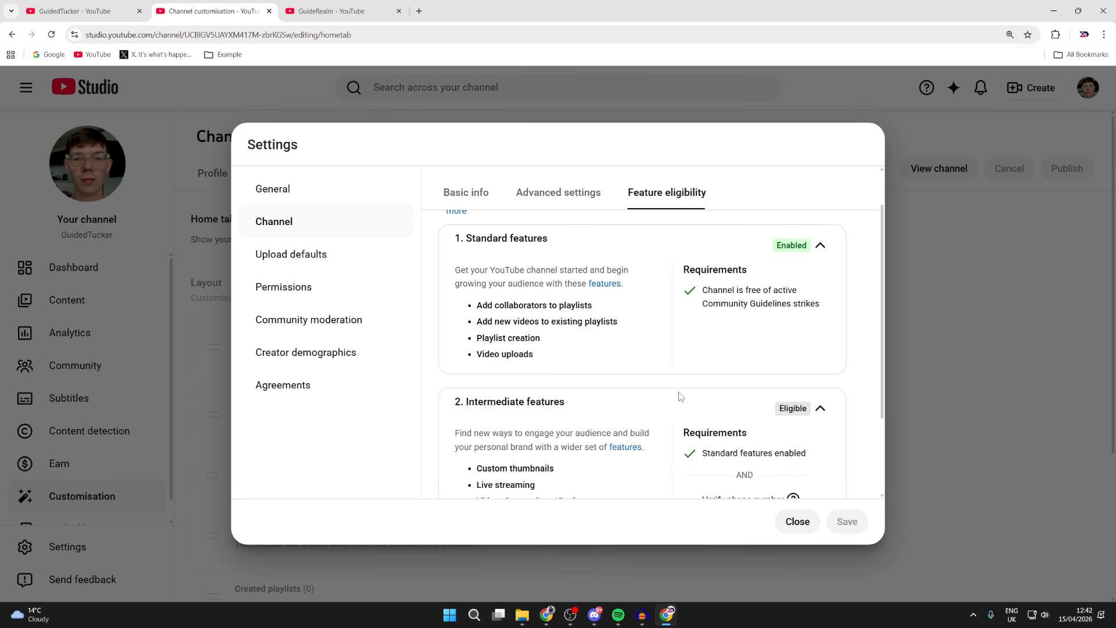
scroll(551, 420, down, 2)
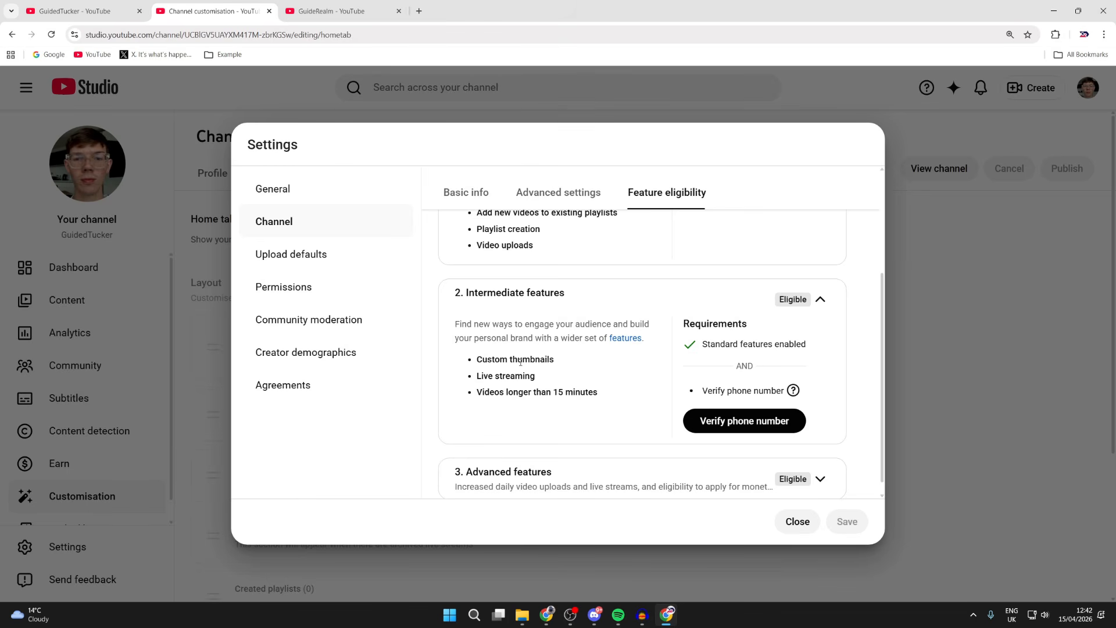
Step: Look at the GuideRealm channel page as an example, and start phone number verification for the intermediate features in YouTube Studio
click(327, 5)
scroll(541, 319, down, 1)
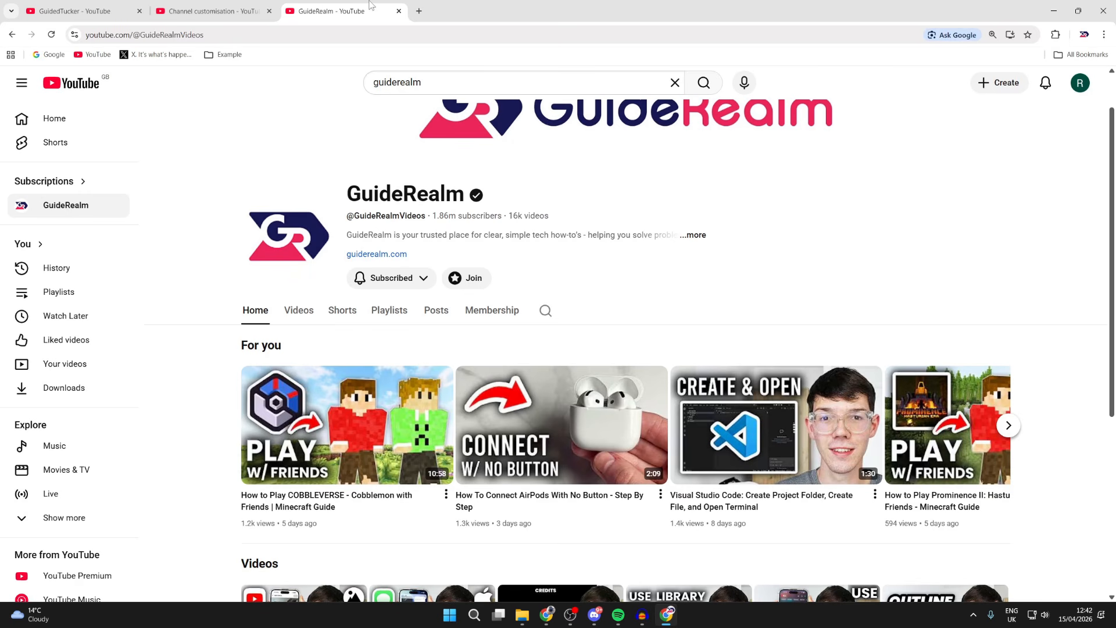
click(232, 3)
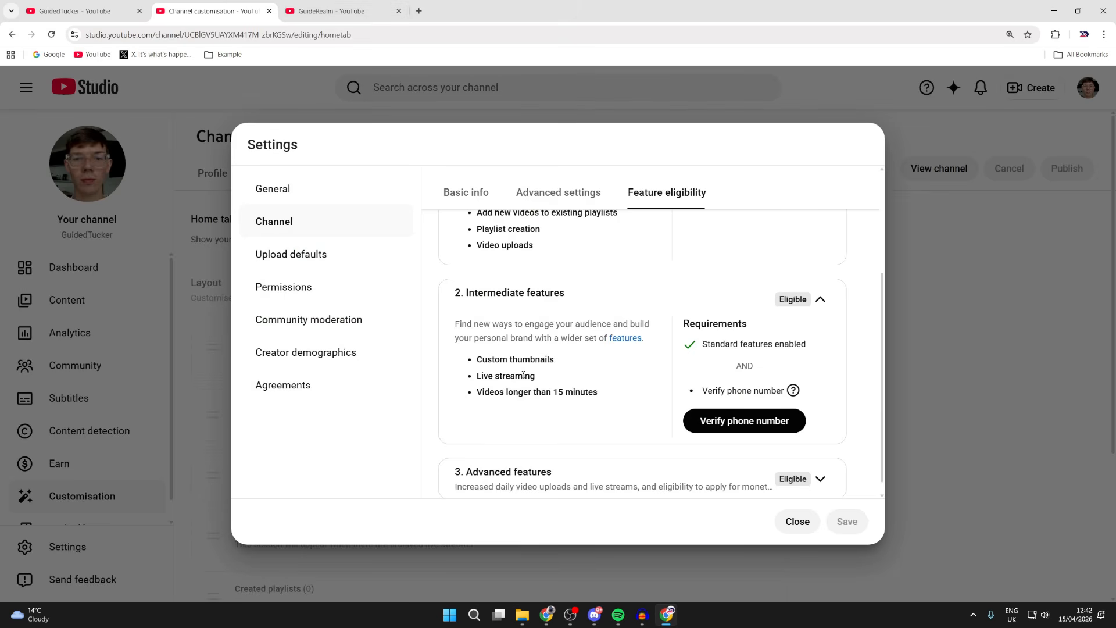
click(727, 420)
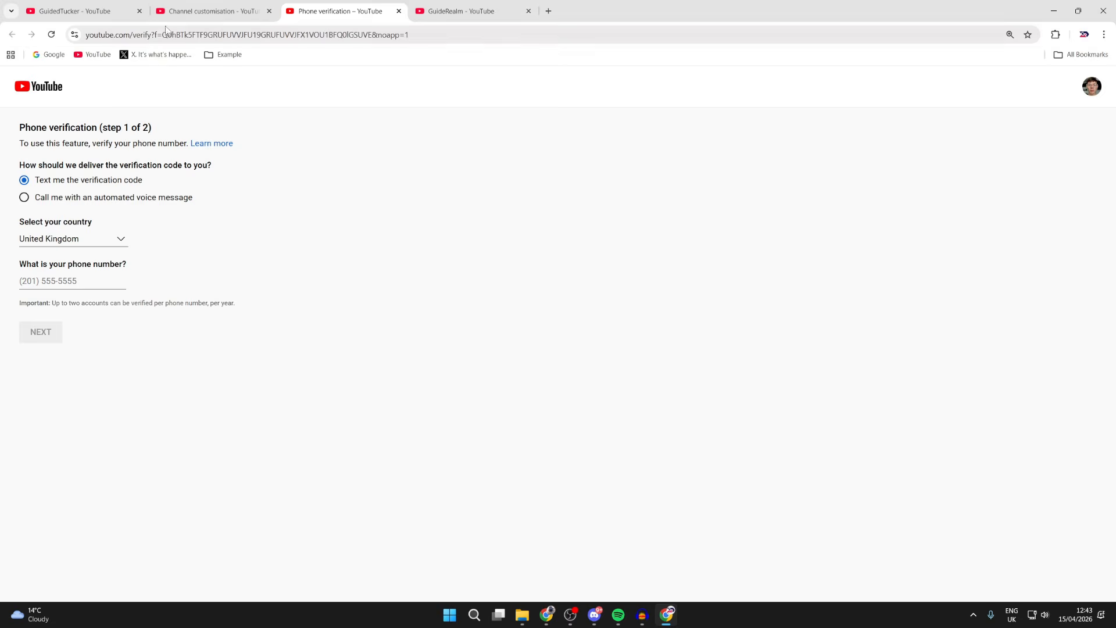
Step: Return to the channel's feature eligibility settings in YouTube Studio, expand the advanced features and examine what they offer and require
click(180, 10)
scroll(493, 282, down, 1)
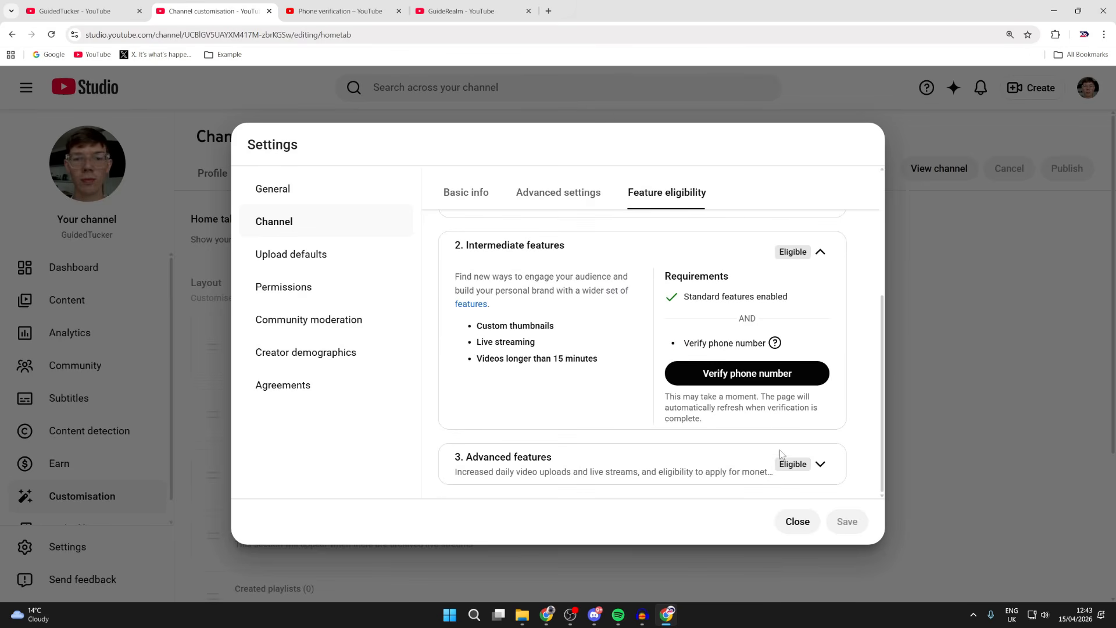
click(820, 464)
scroll(667, 430, down, 1)
scroll(667, 431, down, 1)
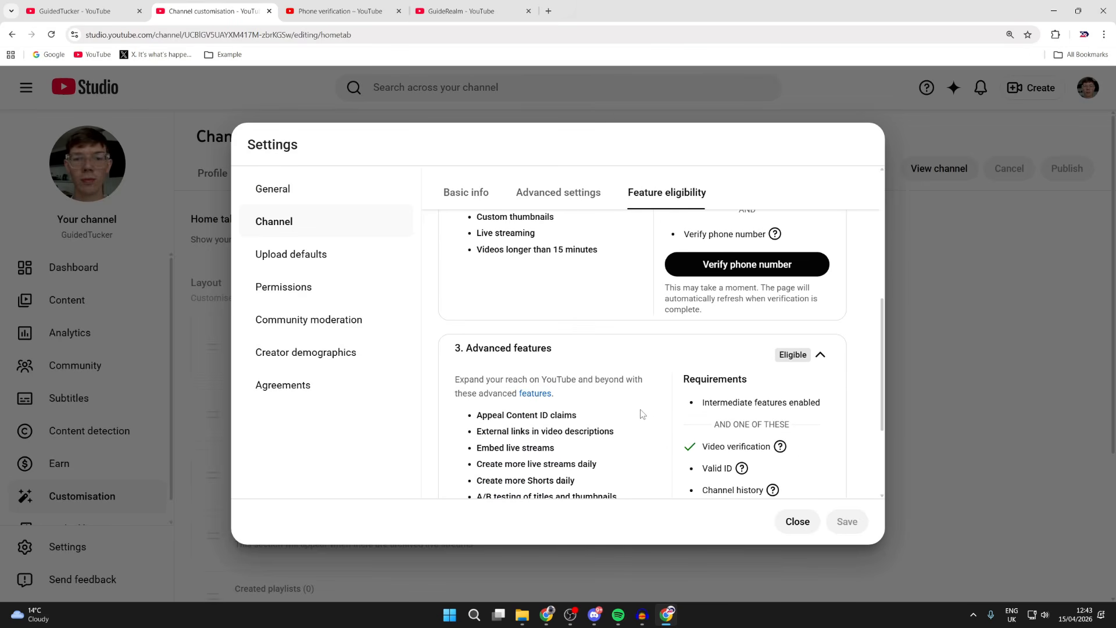
scroll(643, 411, down, 1)
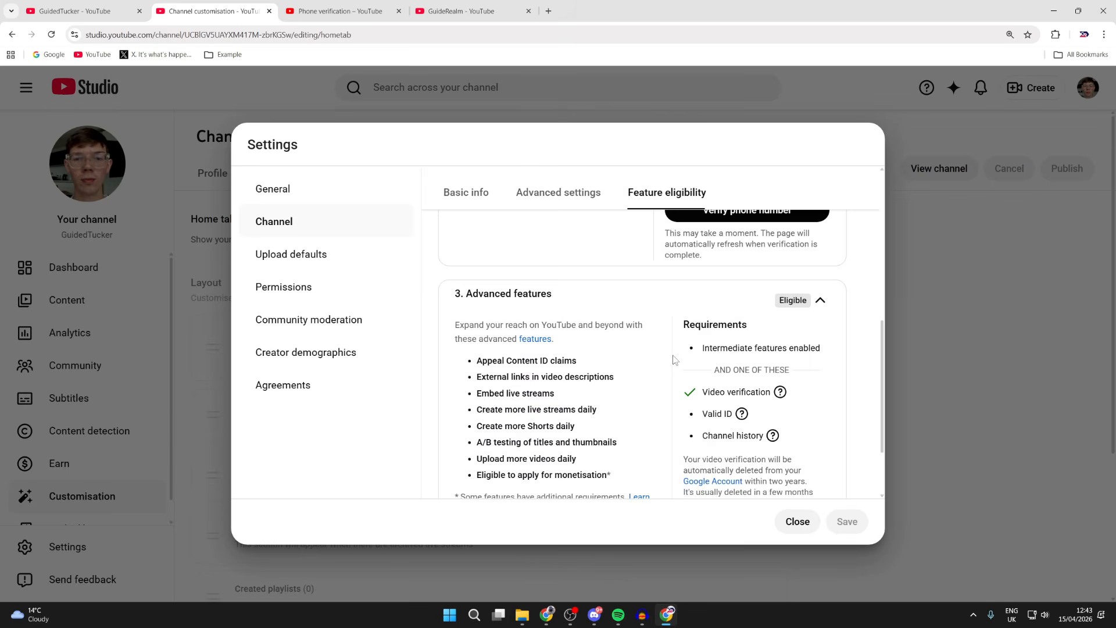
scroll(674, 357, down, 1)
mouse_move(757, 336)
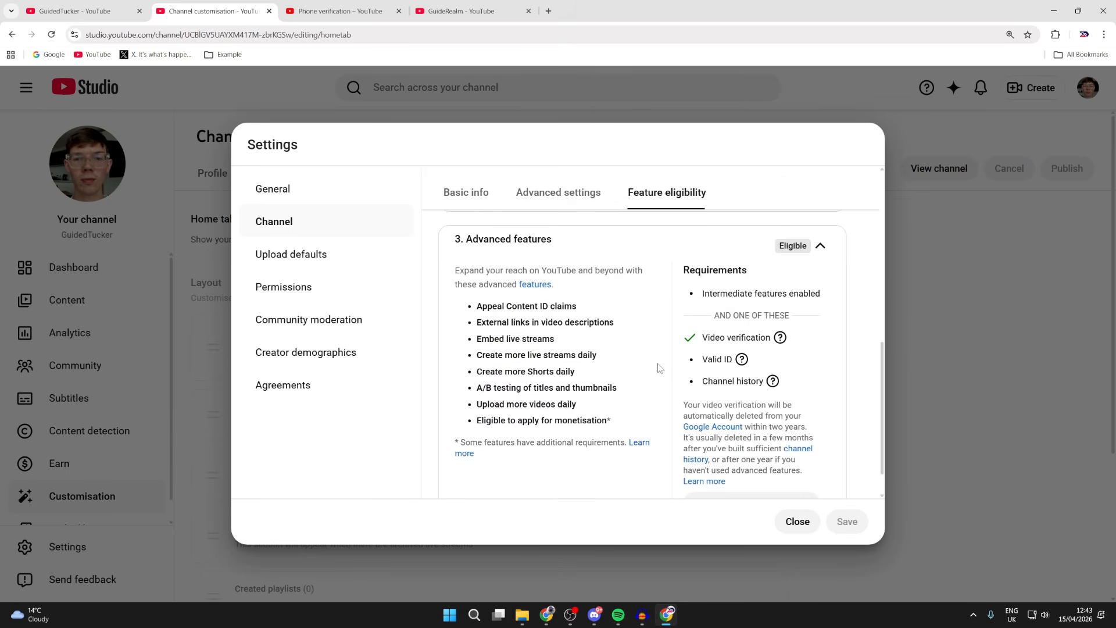
mouse_move(774, 381)
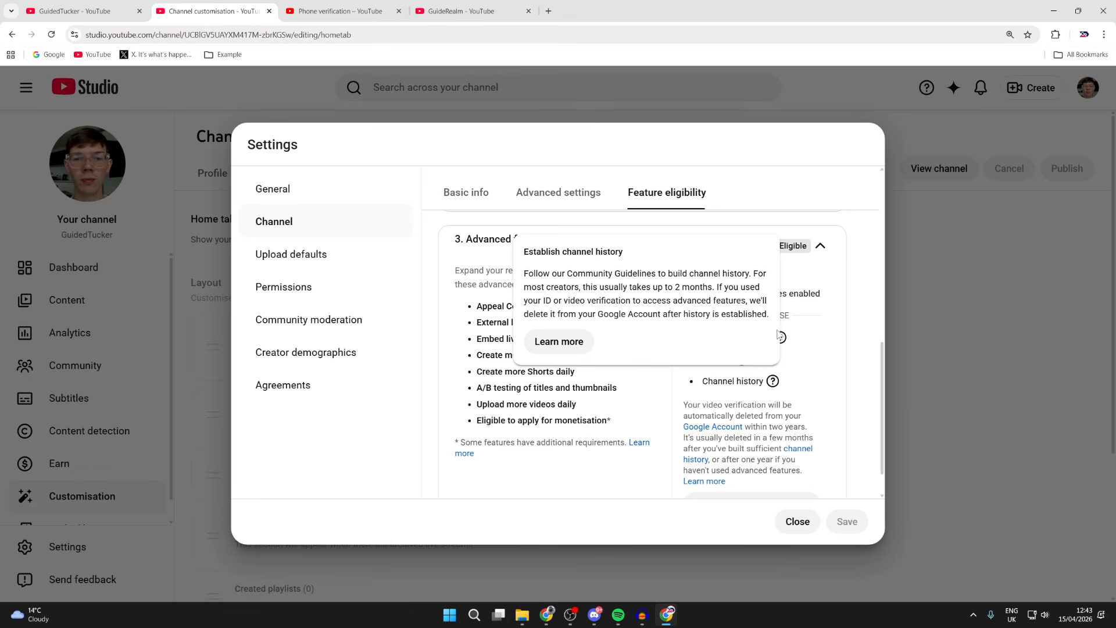
mouse_move(741, 360)
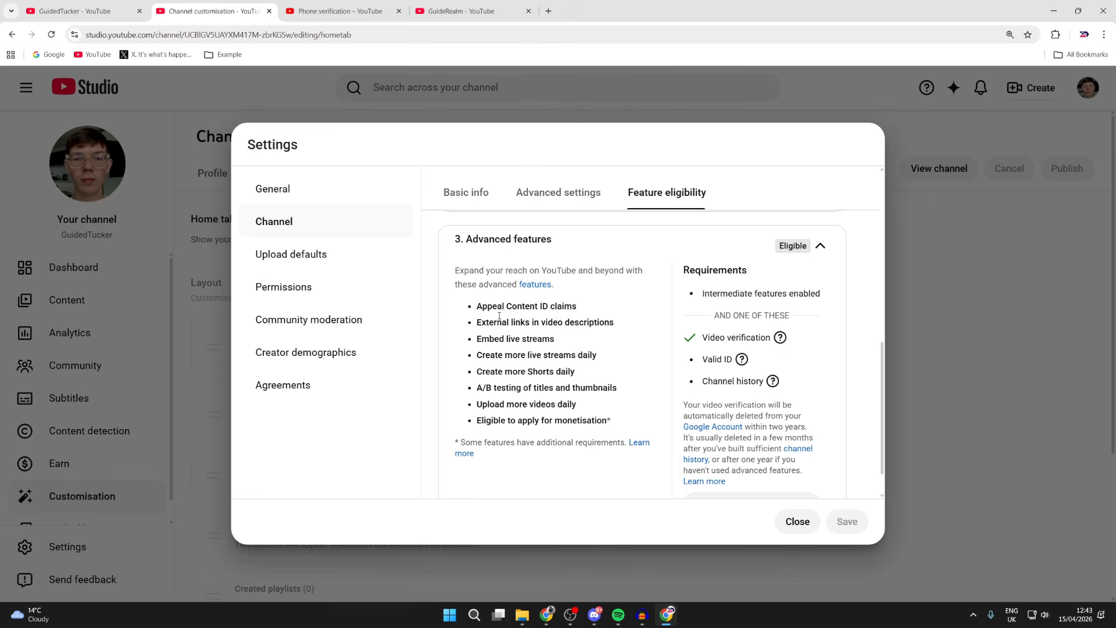
drag(486, 321, 549, 378)
click(552, 384)
scroll(589, 407, up, 5)
scroll(589, 407, up, 3)
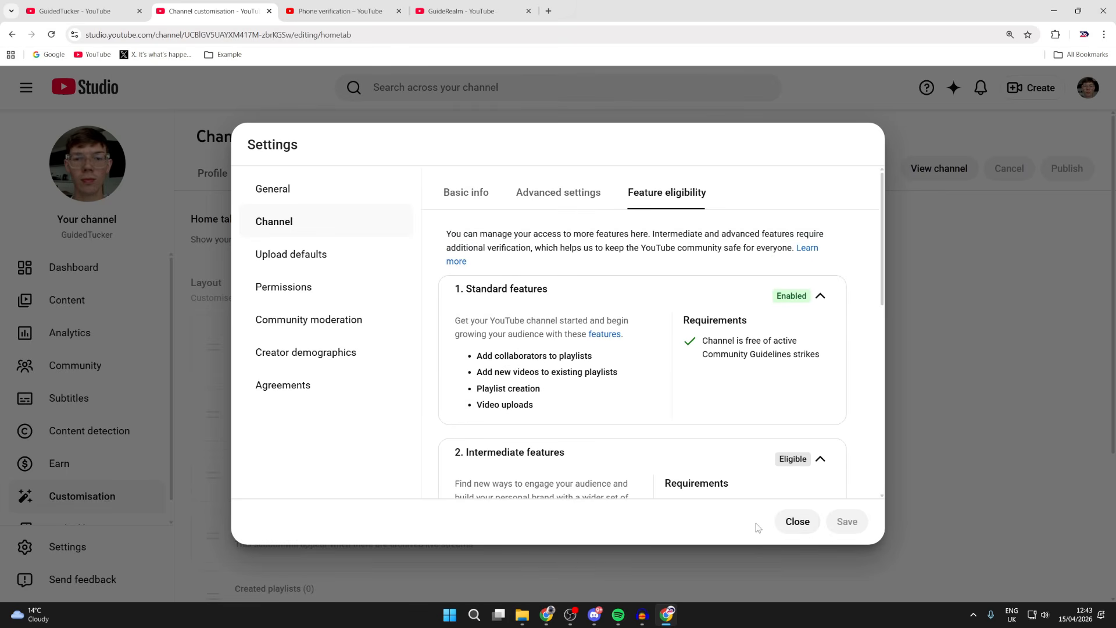
Step: Close the channel settings, open the channel's content page and look at the options for creating and uploading content
click(799, 521)
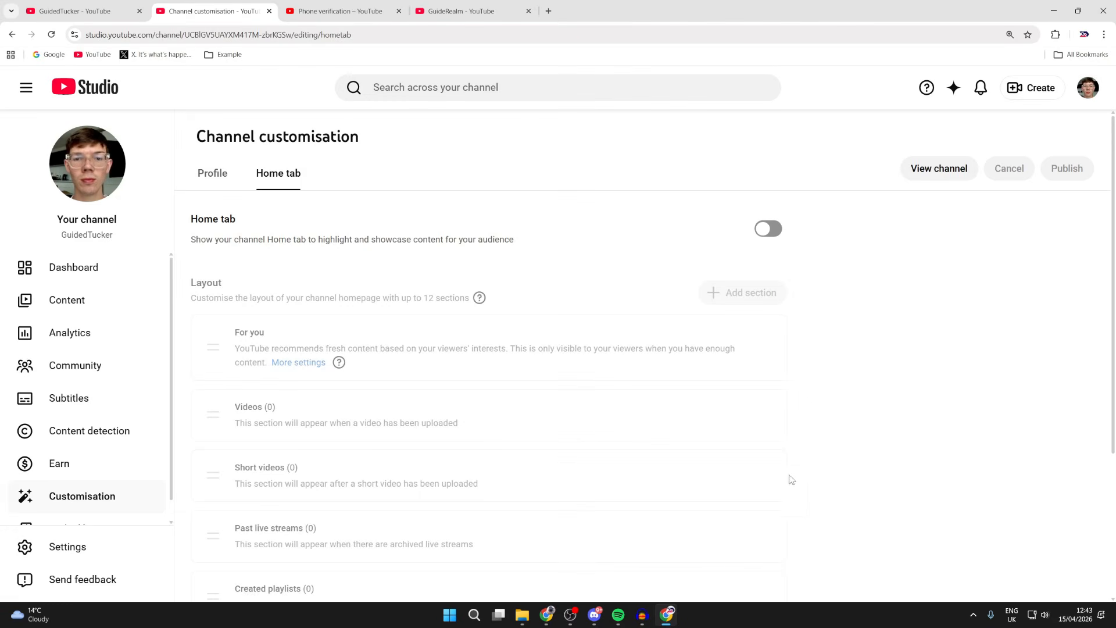
click(81, 300)
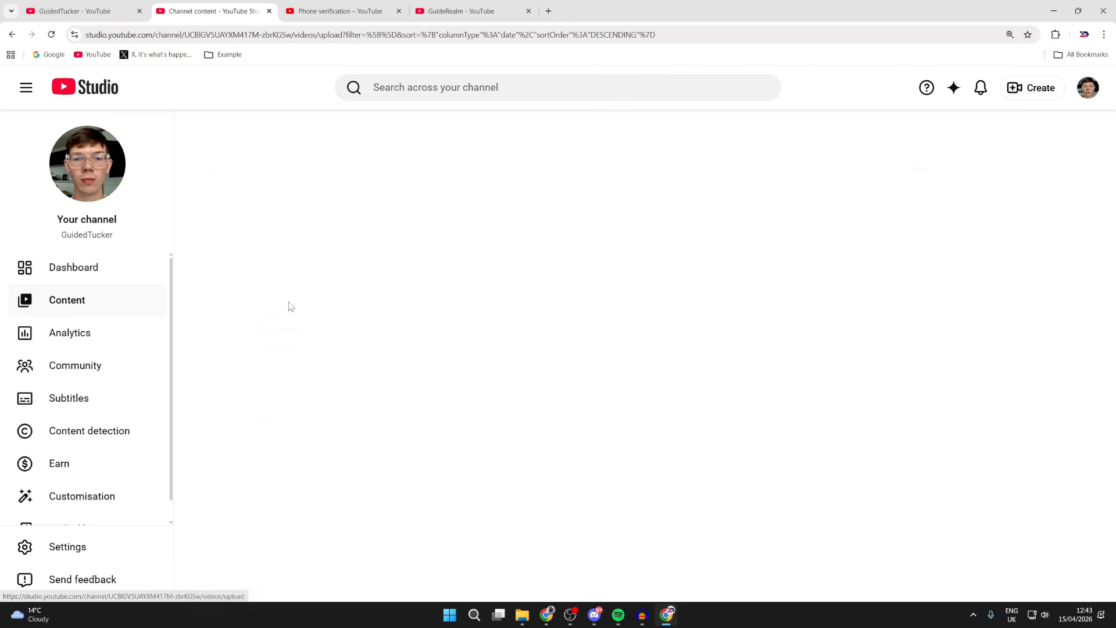
click(1029, 93)
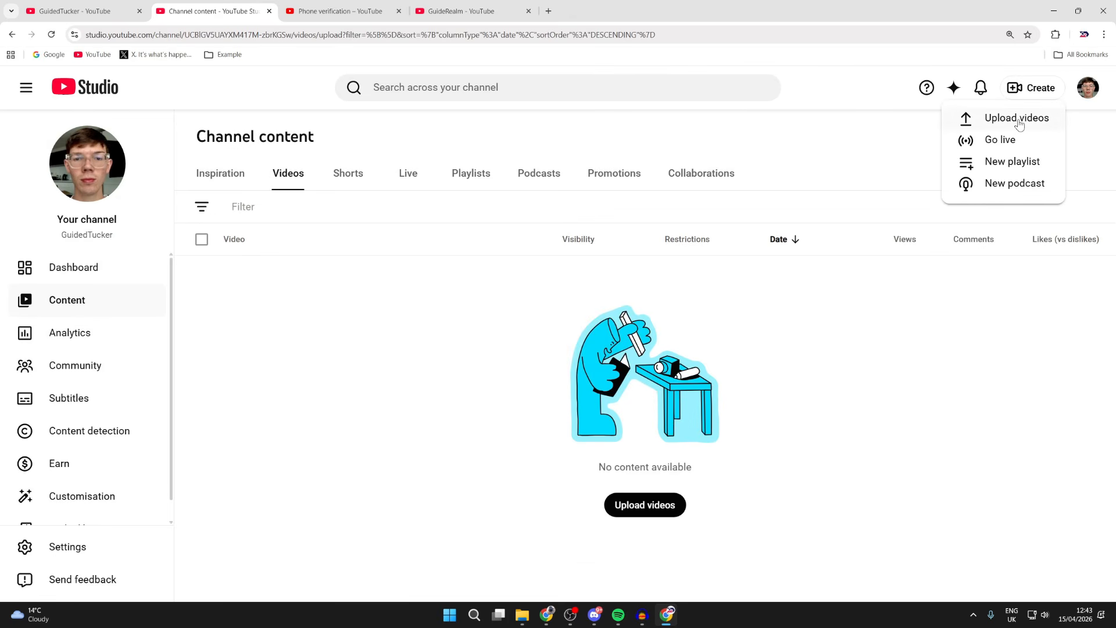
click(793, 140)
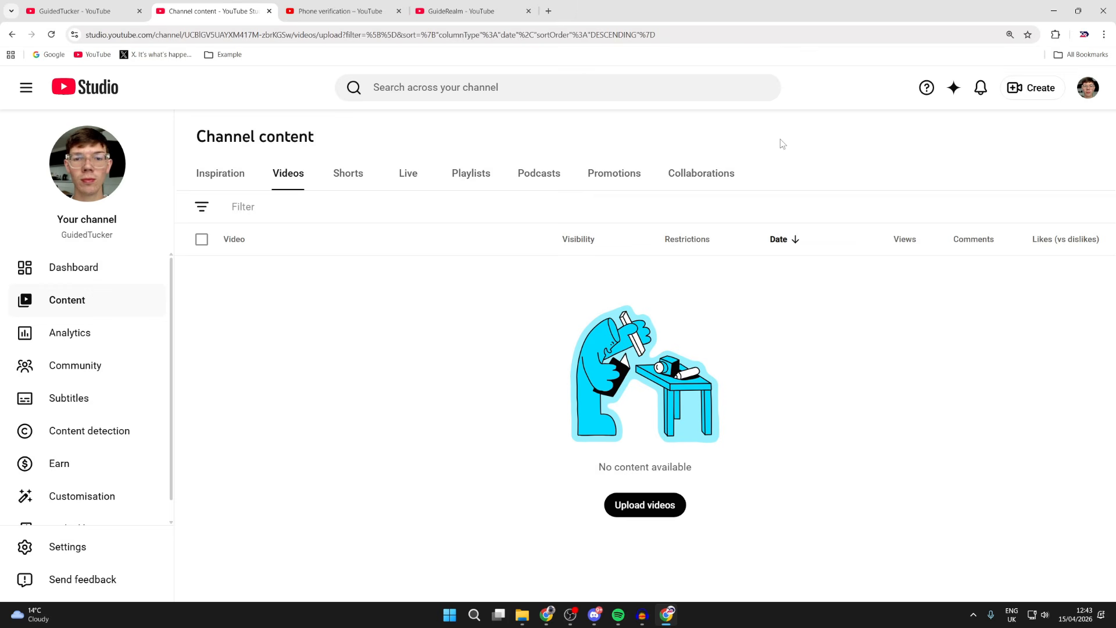